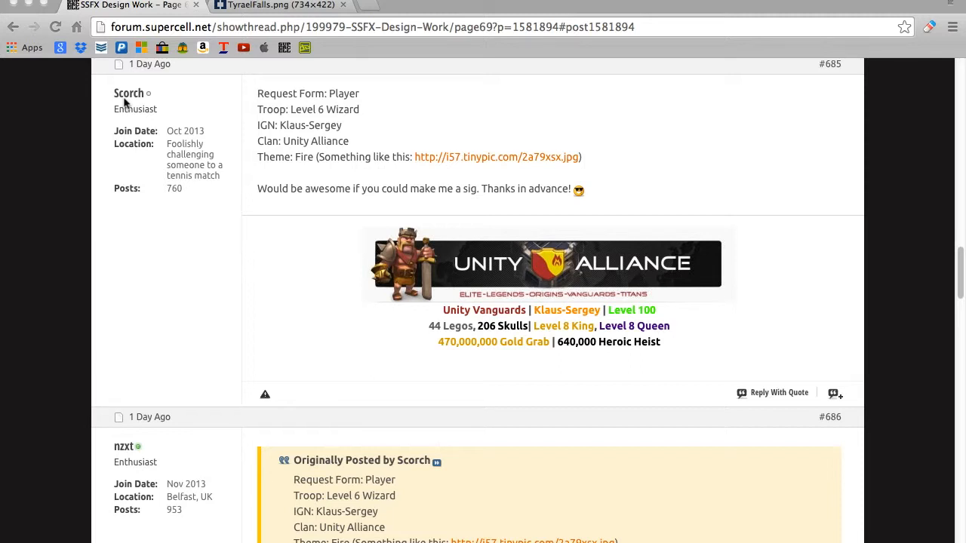
# - View the fire theme image linked in the signature request and the TyraelFalls.png render, and switch to Photoshop
pyautogui.click(498, 157)
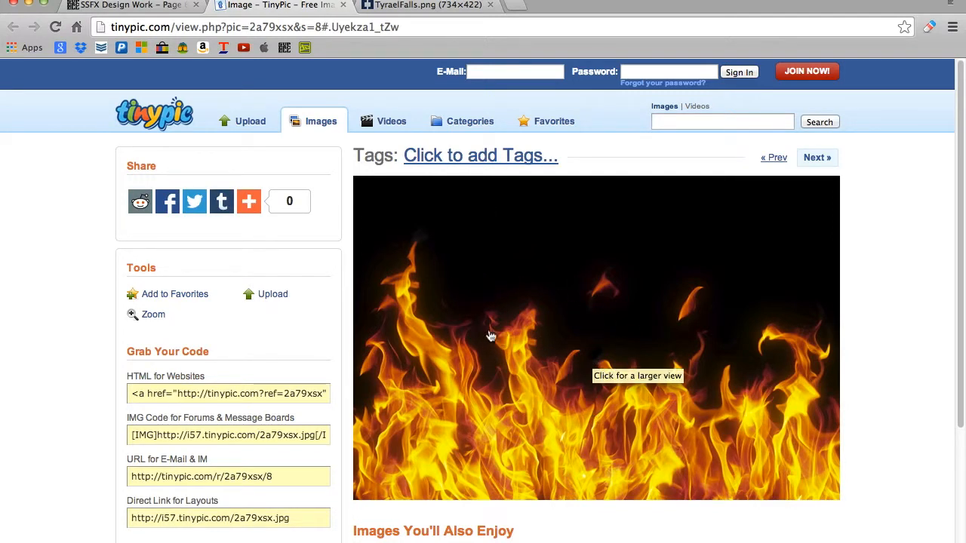
pyautogui.click(344, 5)
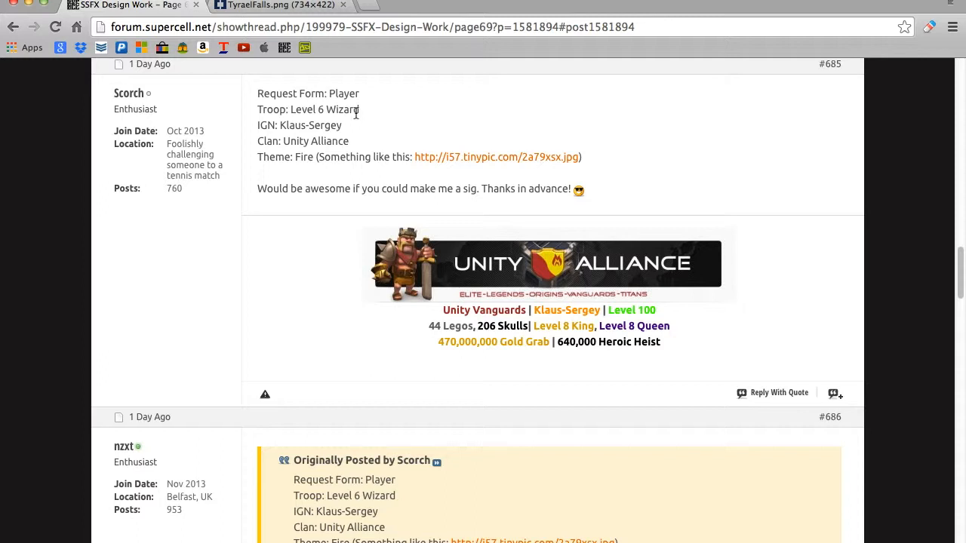
pyautogui.click(301, 6)
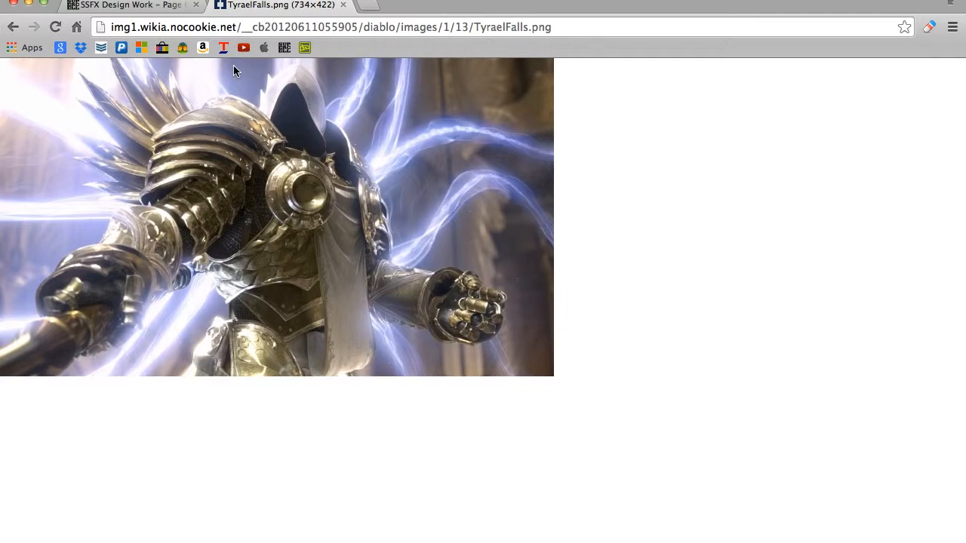
pyautogui.click(29, 6)
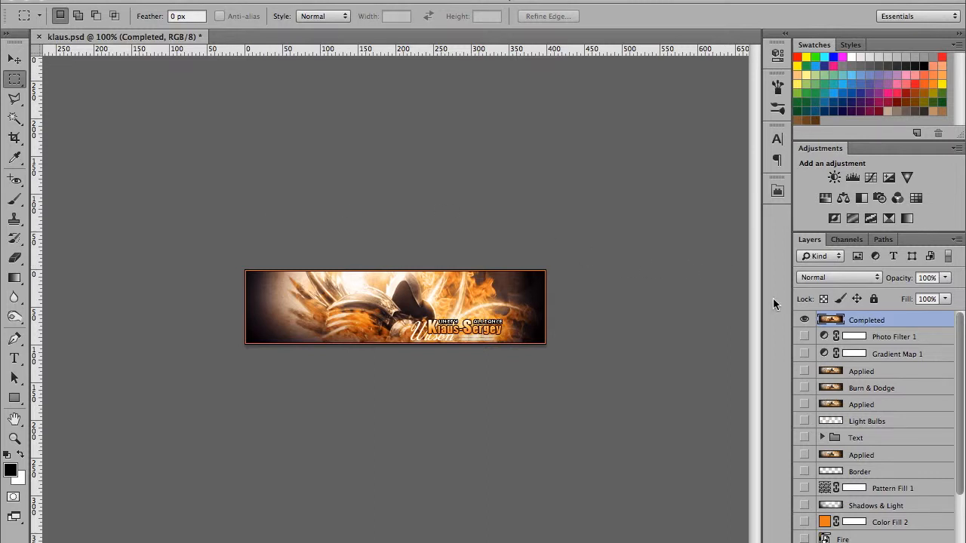
# - Hide the Completed layer in klaus.psd and show the white background layer beneath the Render layer
pyautogui.click(804, 319)
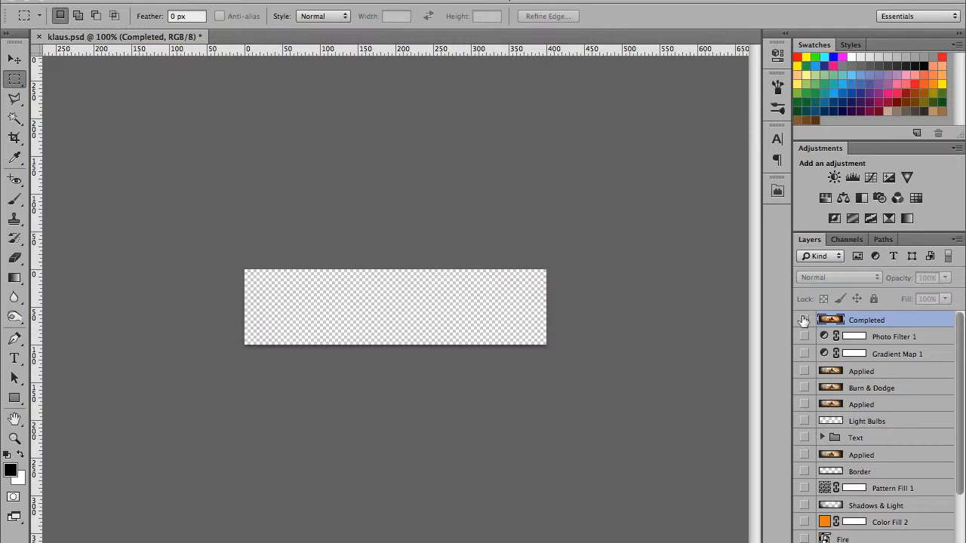
pyautogui.scroll(-3, 804, 320)
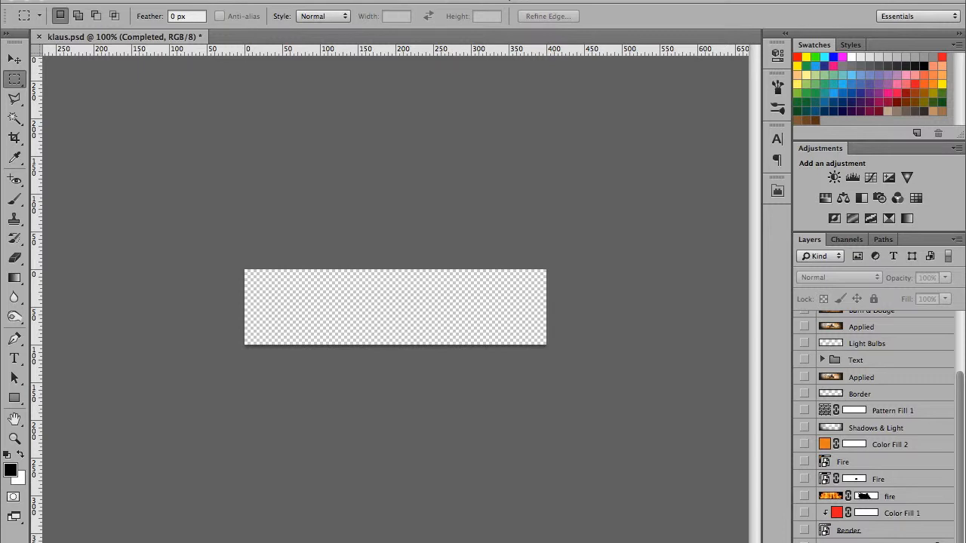
pyautogui.click(804, 541)
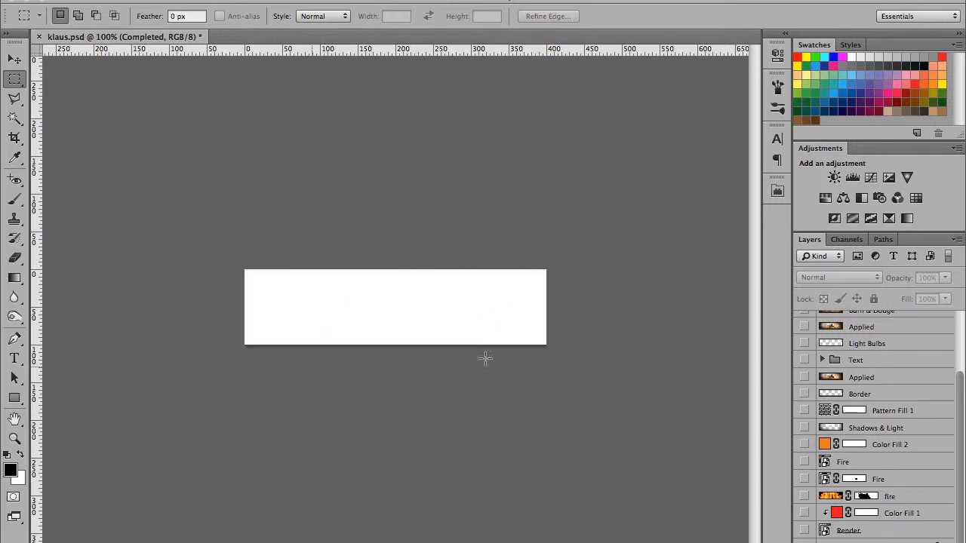
pyautogui.click(803, 542)
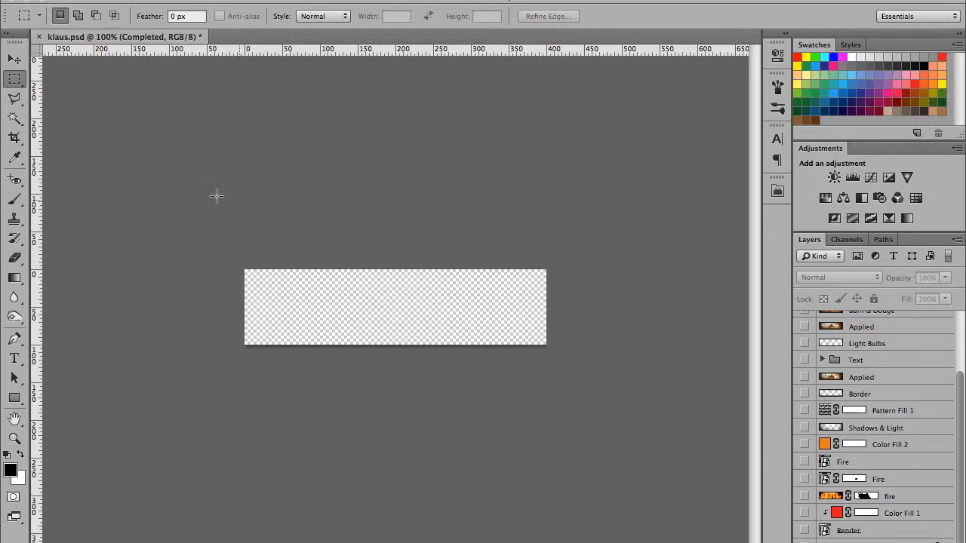
pyautogui.click(803, 541)
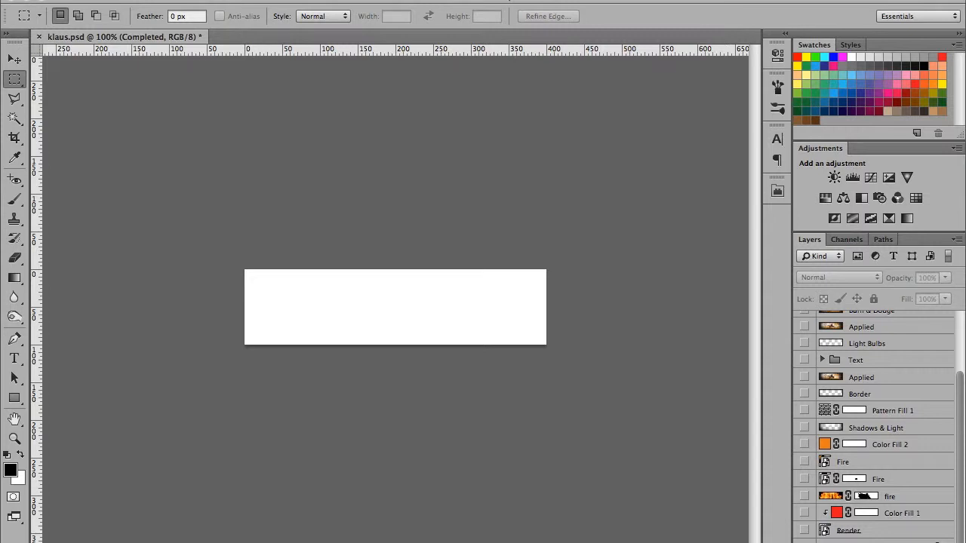
# - Show the Render layer, the red Color Fill 1 layer clipped to it, and the masked fire layer above
pyautogui.click(804, 530)
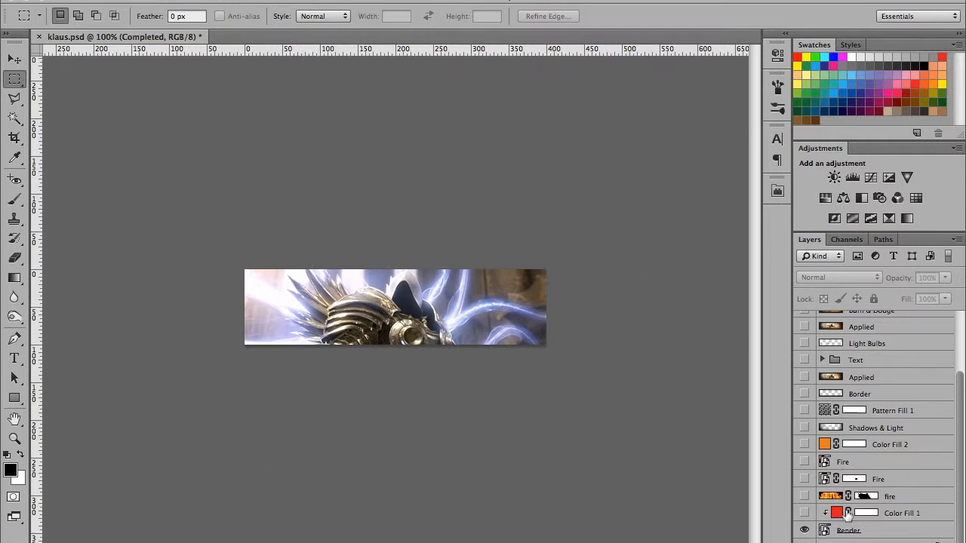
pyautogui.click(903, 513)
pyautogui.click(804, 513)
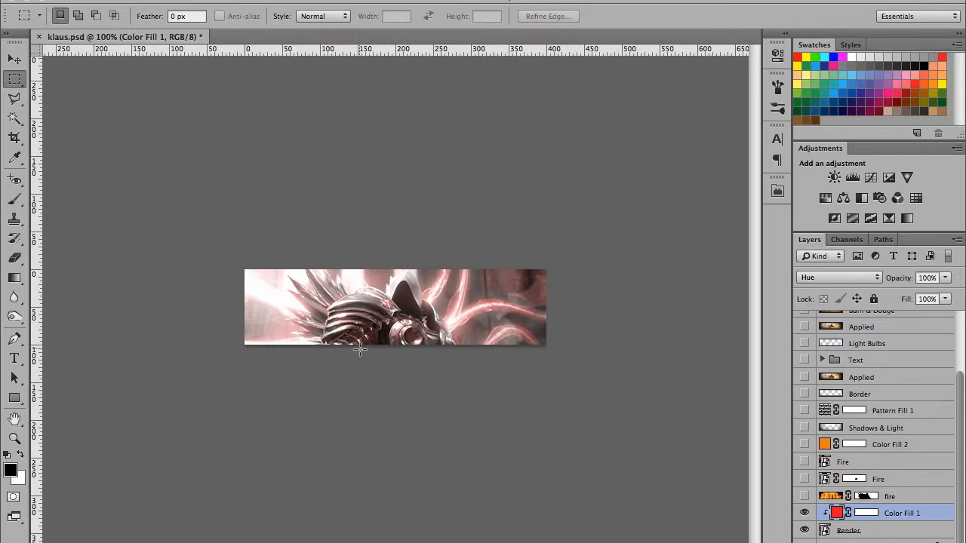
pyautogui.click(831, 498)
pyautogui.click(805, 496)
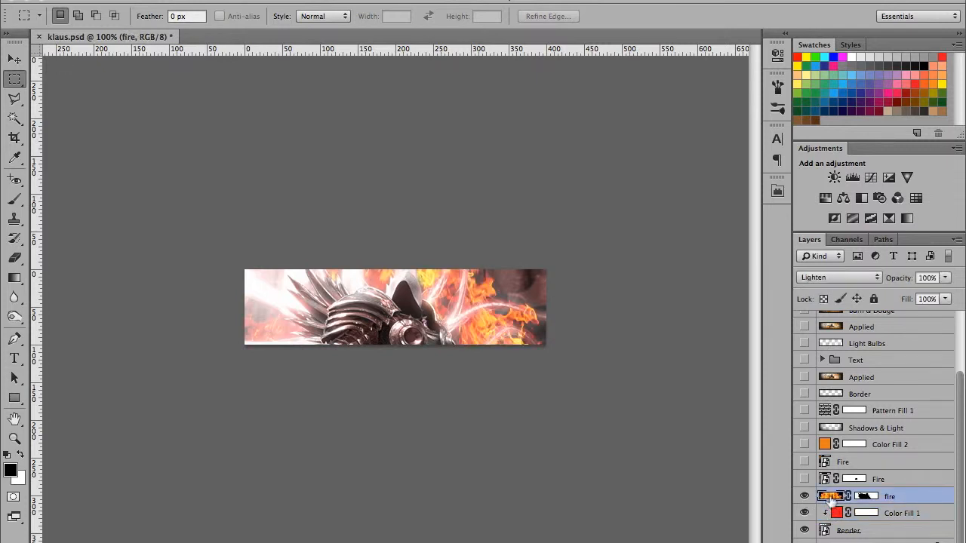
# - Compare the fire layer with its mask disabled and re-enabled, and examine the masked edges around the hood up close
pyautogui.rightClick(860, 500)
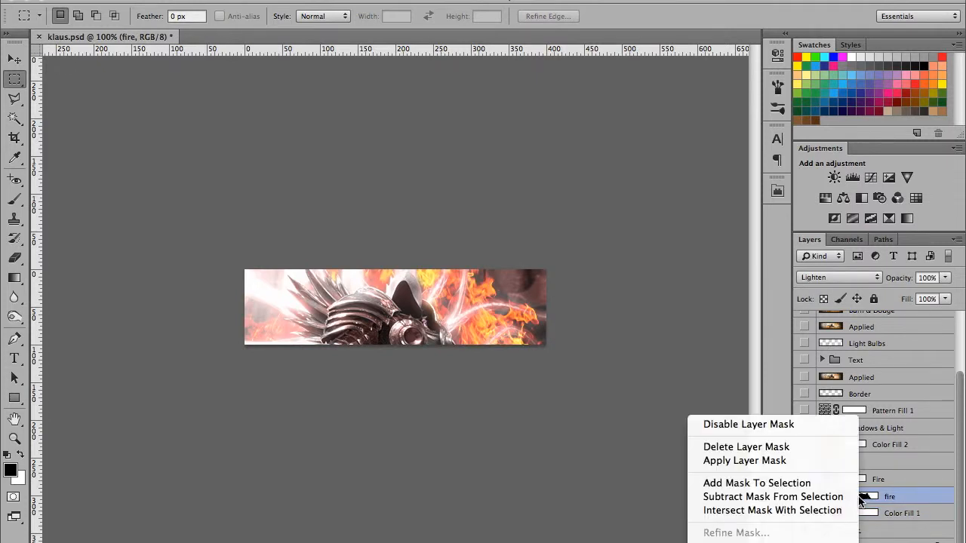
pyautogui.click(743, 426)
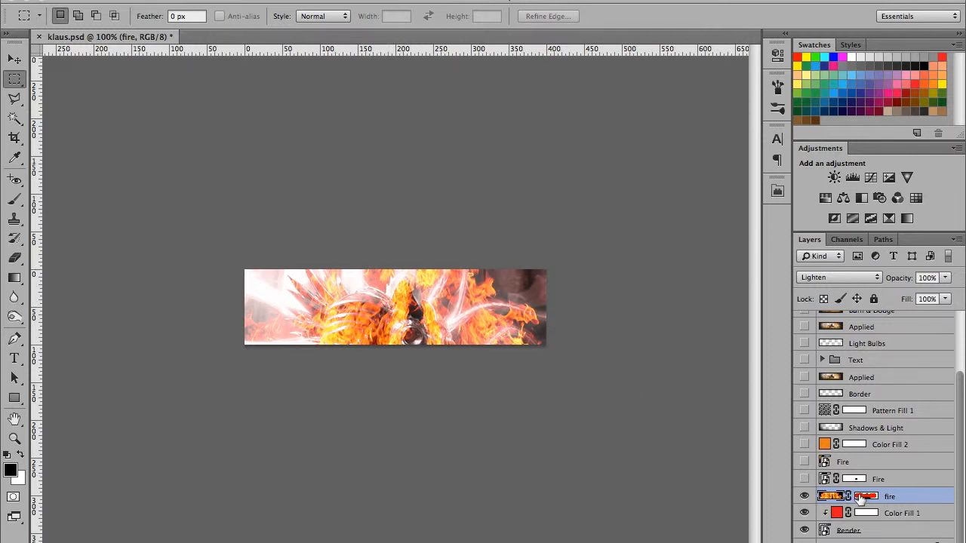
pyautogui.rightClick(860, 500)
pyautogui.click(758, 426)
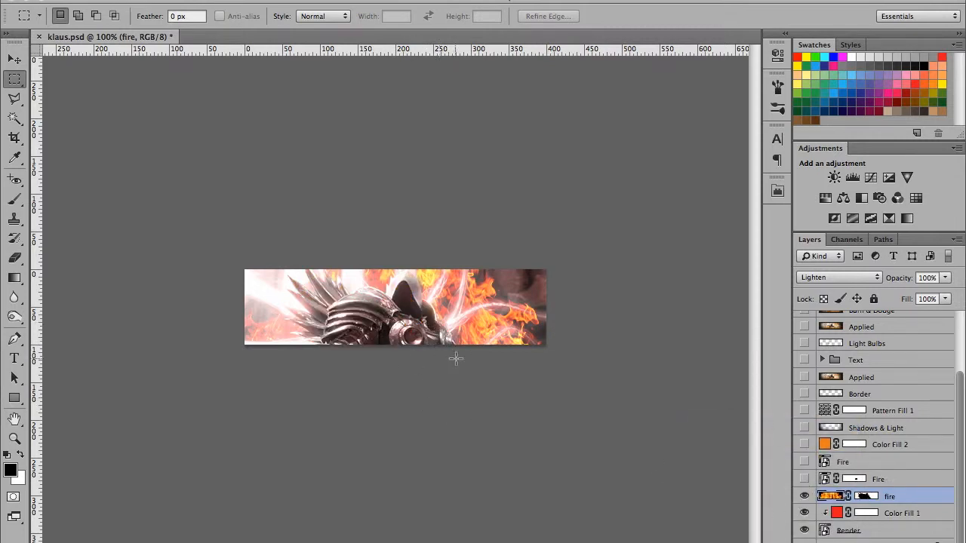
pyautogui.press('super+plus')
pyautogui.press('super+plus')
pyautogui.press('super+plus')
pyautogui.press('super+plus')
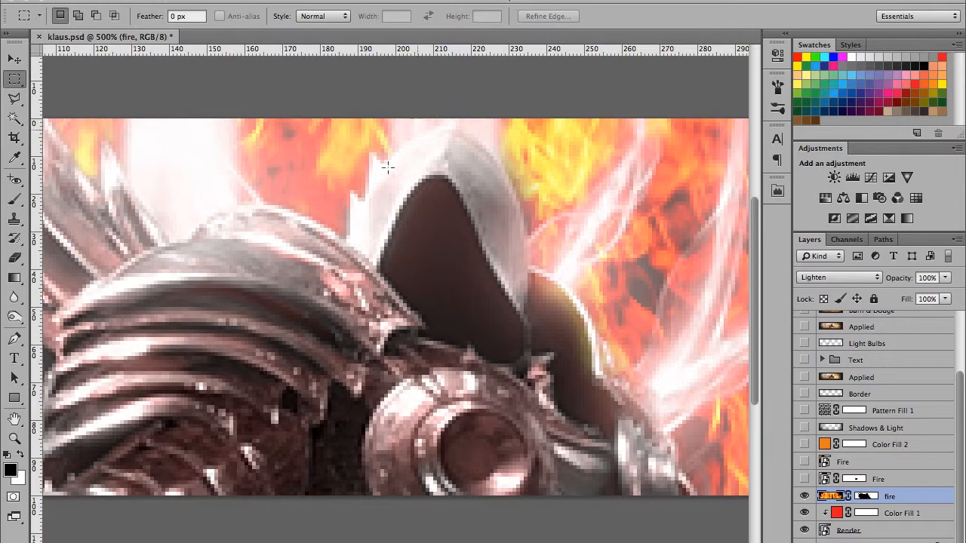
pyautogui.press('super+minus')
pyautogui.press('super+minus')
pyautogui.press('super+minus')
pyautogui.press('super+minus')
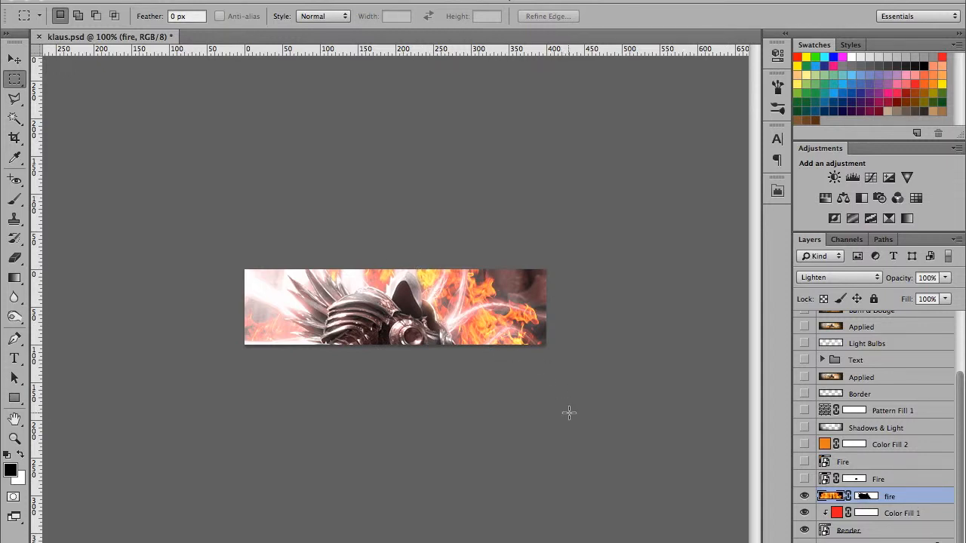
# - Show the masked Fire smart object layer directly above the fire image layer
pyautogui.click(893, 483)
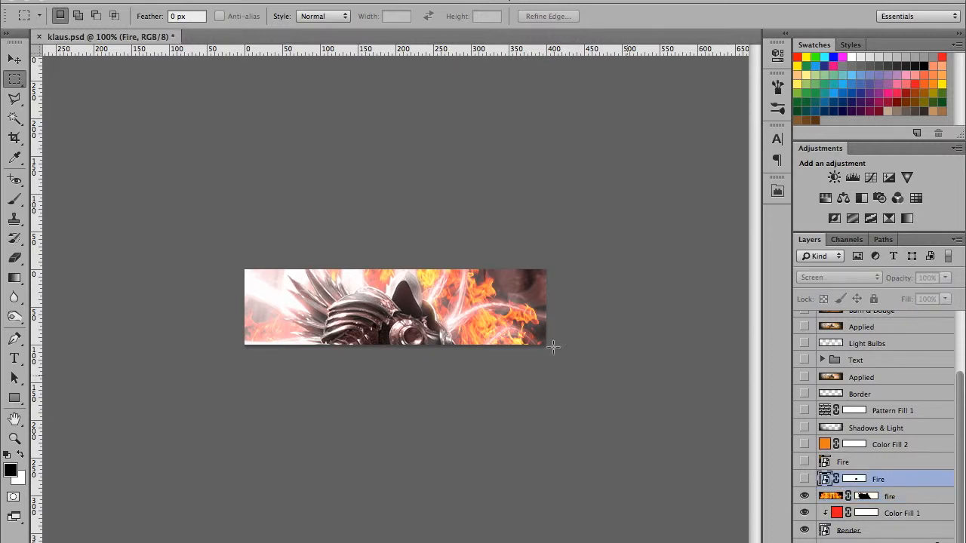
pyautogui.click(803, 479)
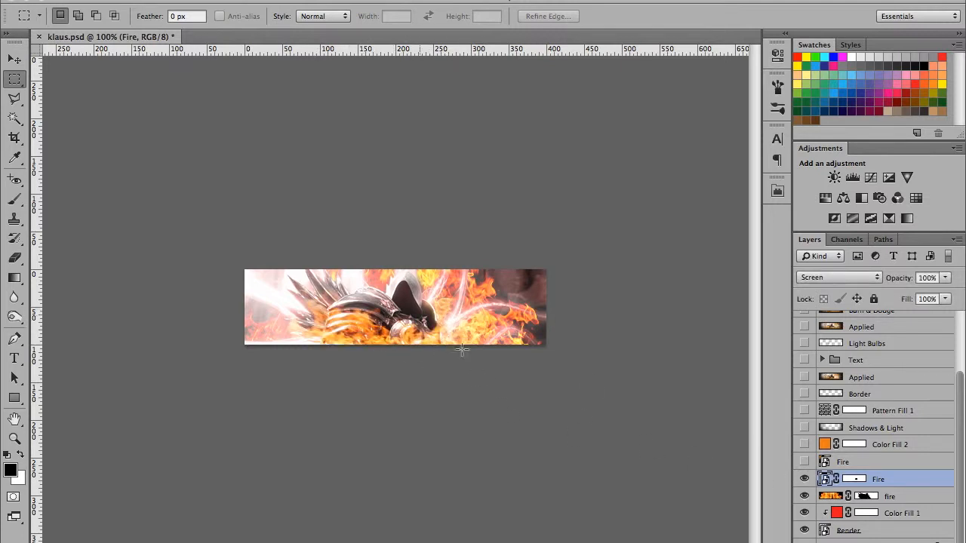
# - Compare the Fire smart object with its mask disabled and re-enabled, examining the area beside the hood up close
pyautogui.click(861, 479)
pyautogui.rightClick(860, 480)
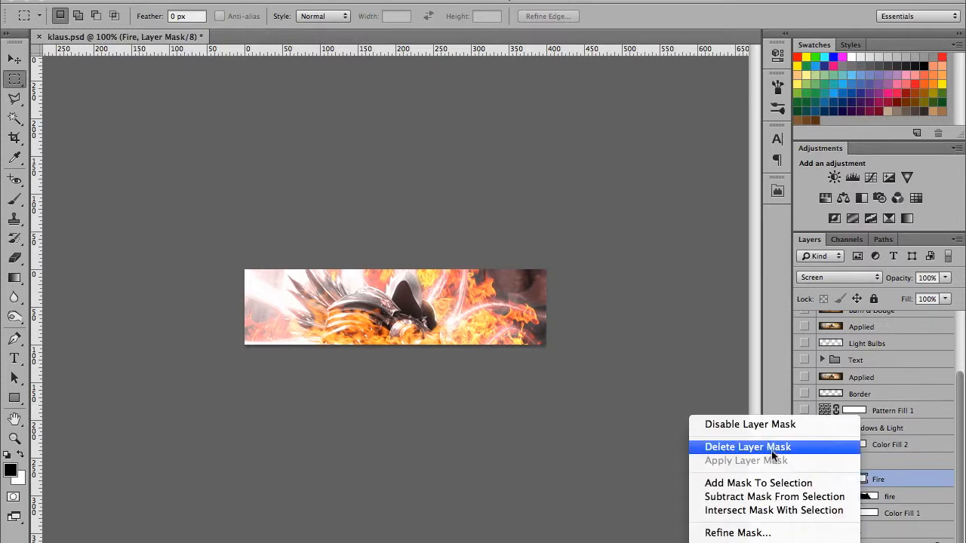
pyautogui.click(754, 427)
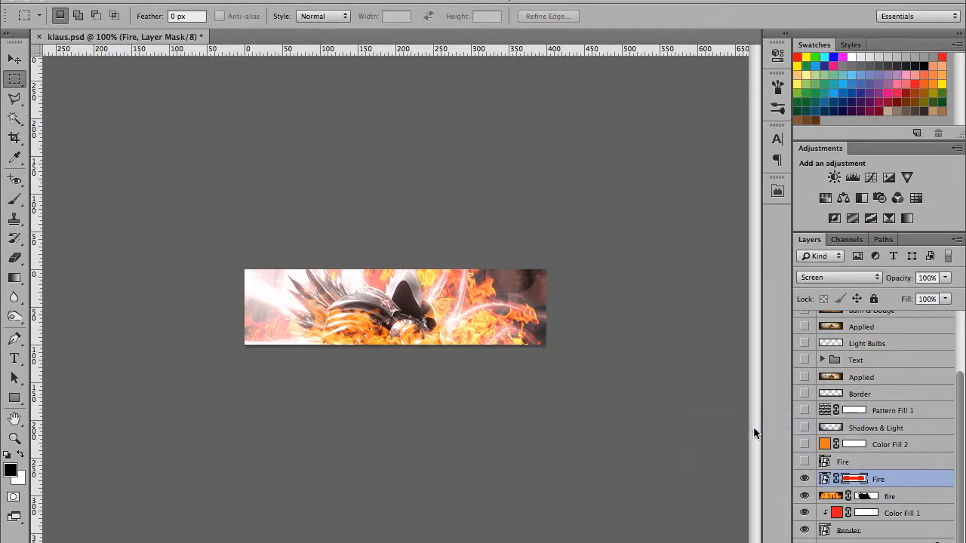
pyautogui.press('super+equal')
pyautogui.press('super+equal')
pyautogui.press('super+equal')
pyautogui.press('super+equal')
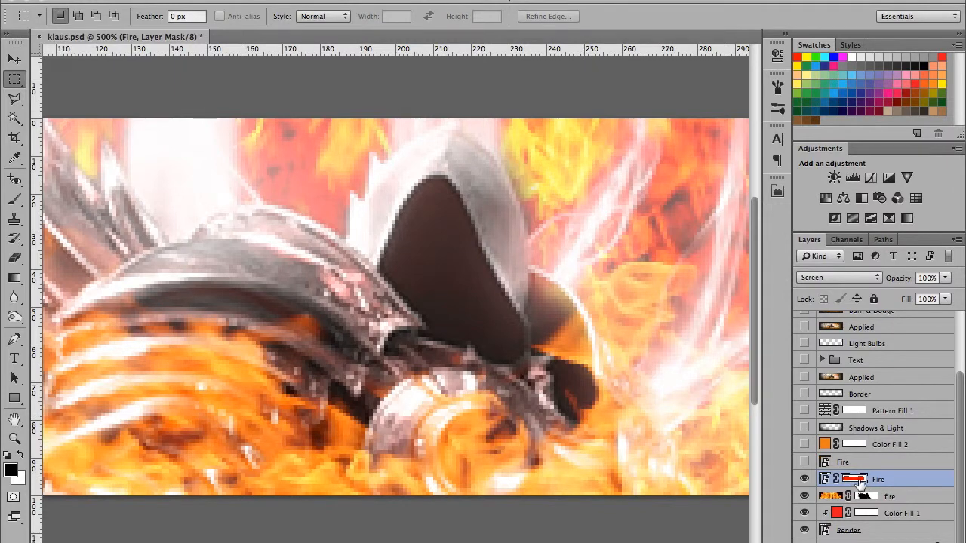
pyautogui.rightClick(859, 481)
pyautogui.click(747, 425)
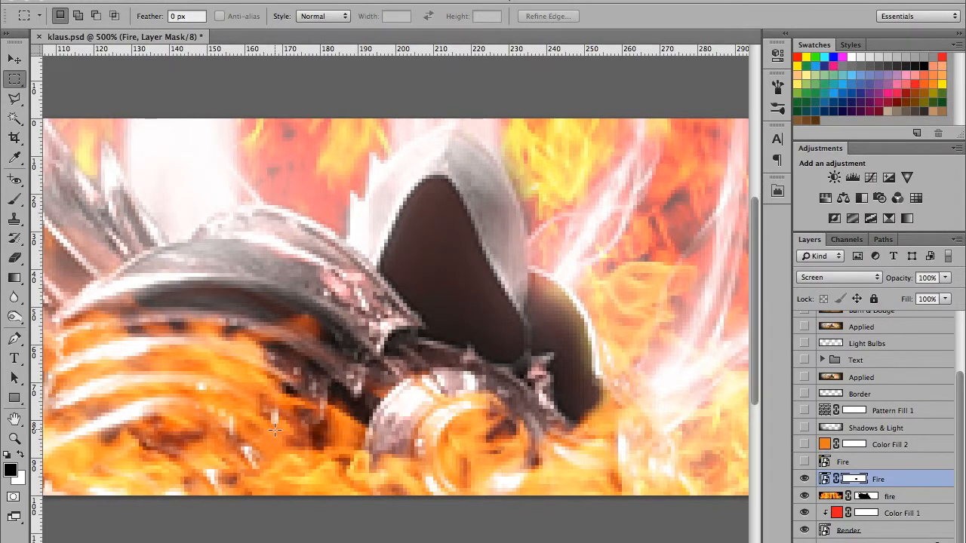
pyautogui.hotkey('ctrl', '-')
pyautogui.hotkey('ctrl', '-')
pyautogui.hotkey('ctrl', '-')
pyautogui.hotkey('ctrl', '-')
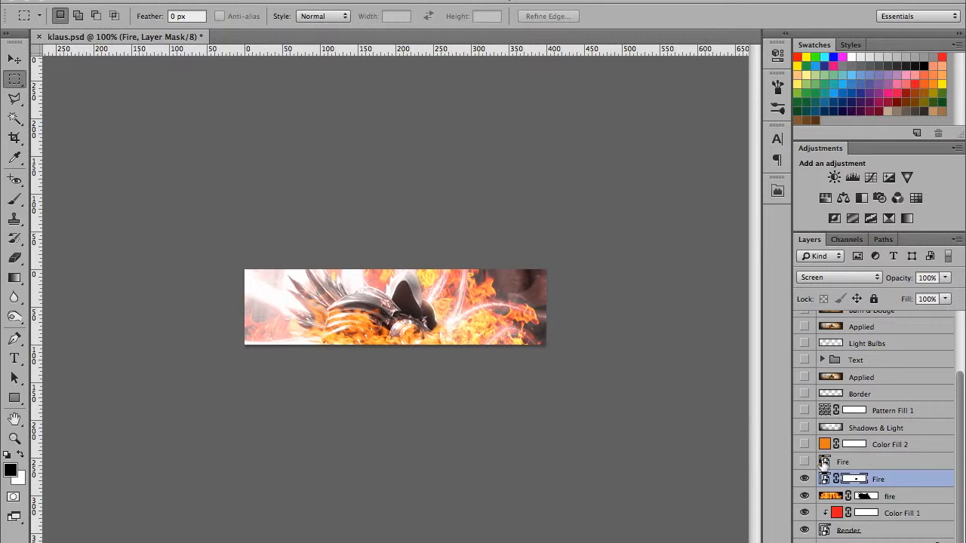
# - Show the upper, unmasked Fire layer, switching its visibility on and off to compare its effect
pyautogui.click(850, 464)
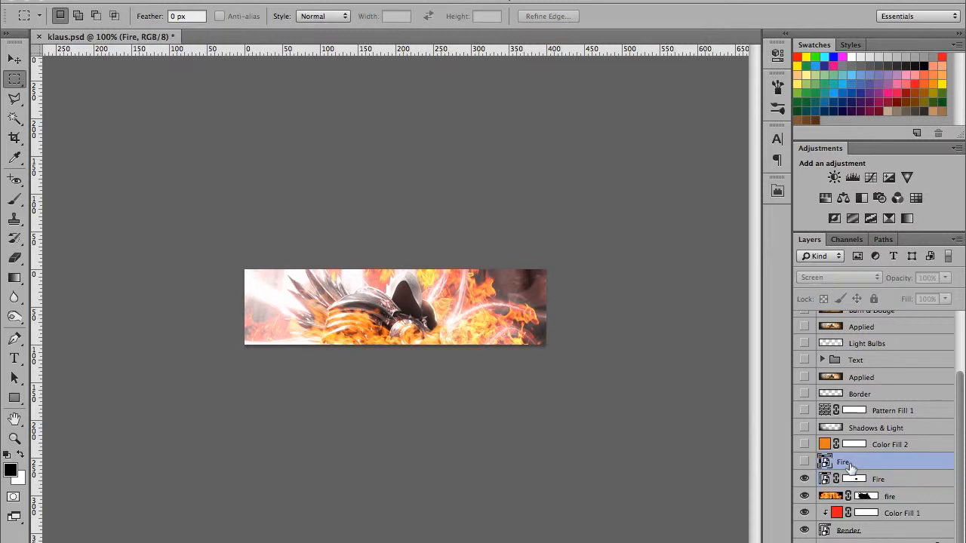
pyautogui.click(804, 463)
pyautogui.click(804, 463)
pyautogui.click(804, 462)
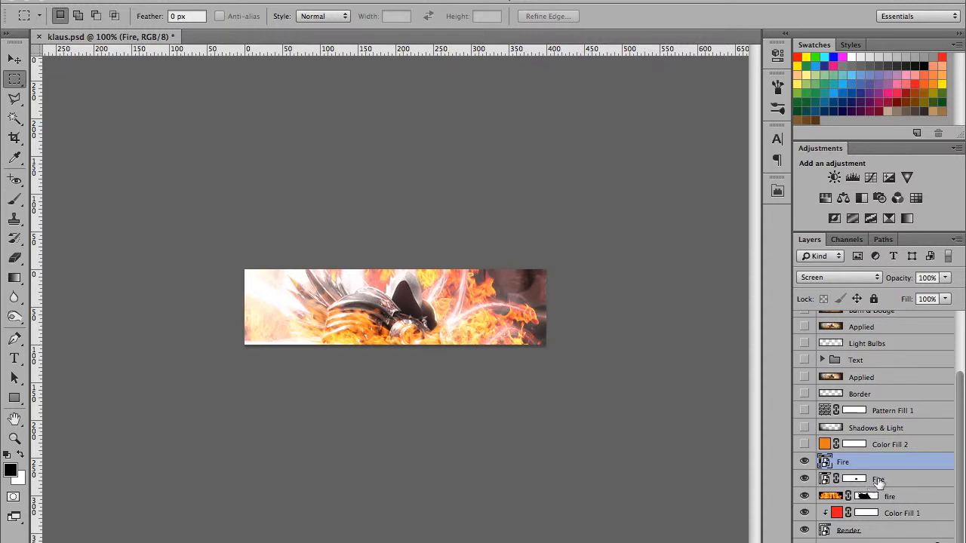
# - Show the orange Color Fill 2 layer and compare the banner with Color Fill 1 hidden and shown again
pyautogui.click(889, 449)
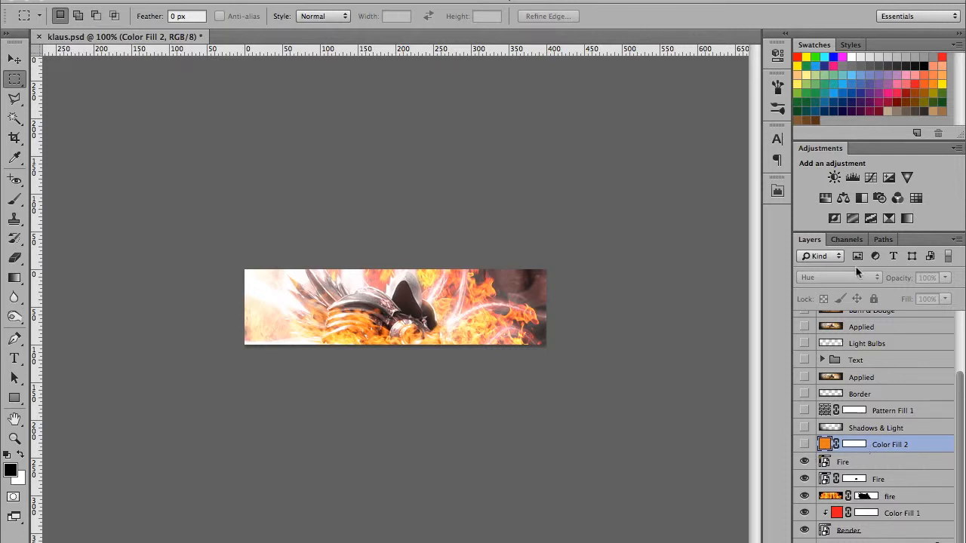
pyautogui.click(805, 445)
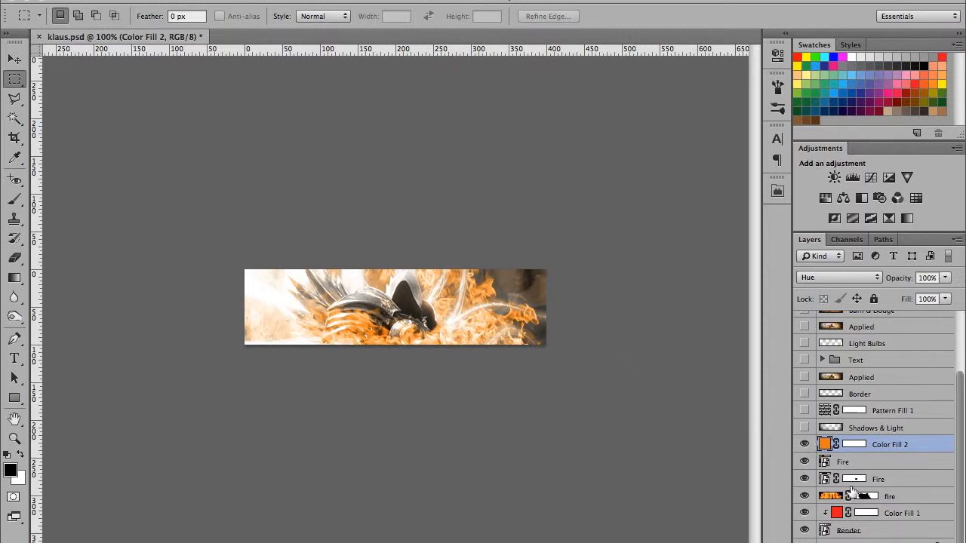
pyautogui.click(805, 513)
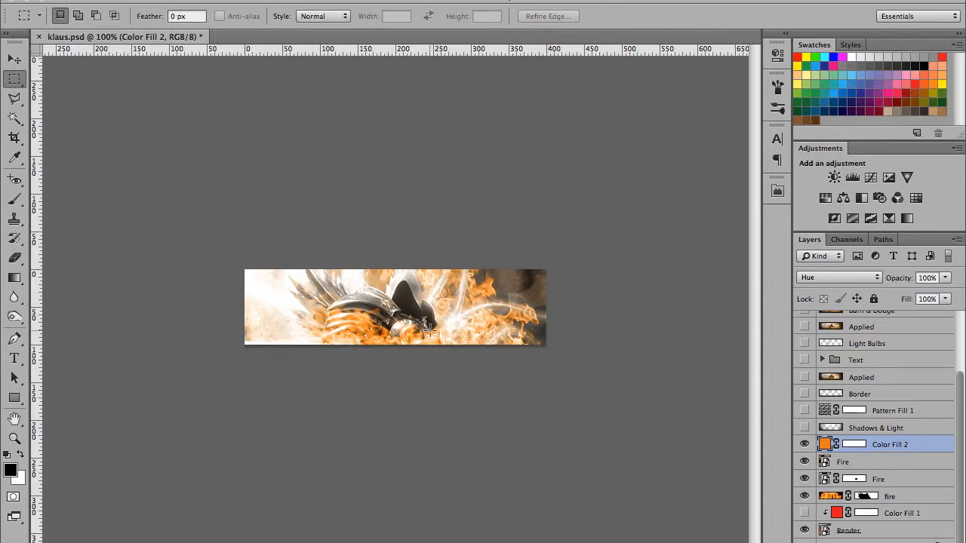
pyautogui.click(804, 513)
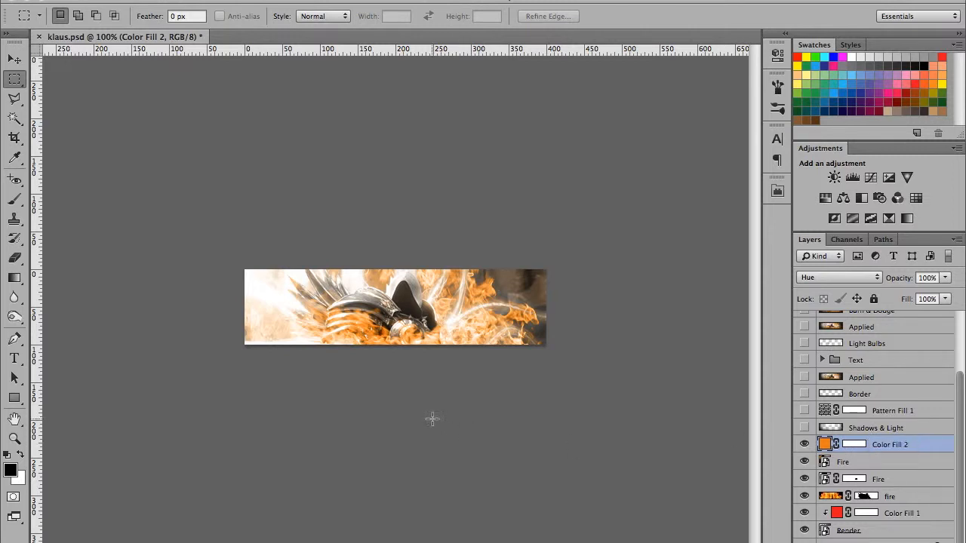
# - Show the Shadows & Light layer and examine its shading on the banner up close with the Move tool active
pyautogui.click(847, 431)
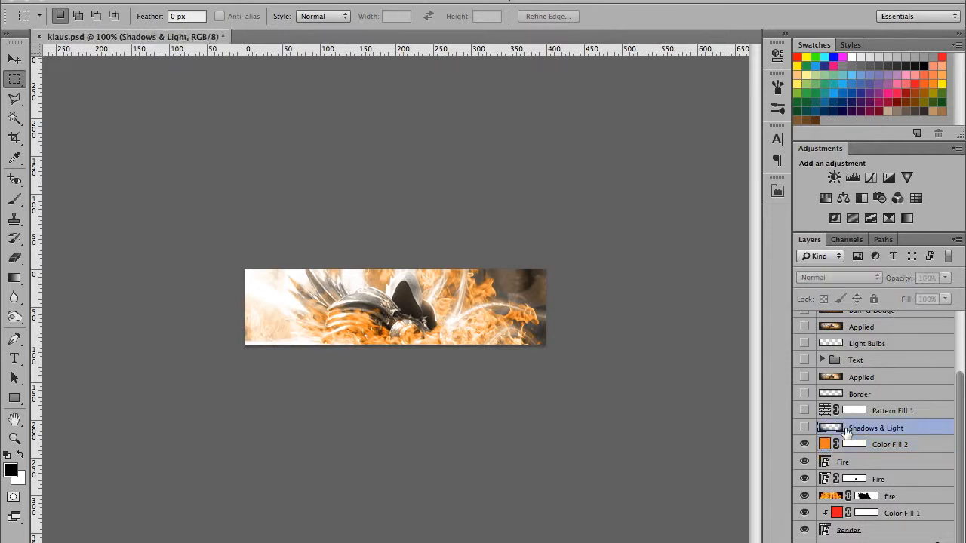
pyautogui.click(804, 428)
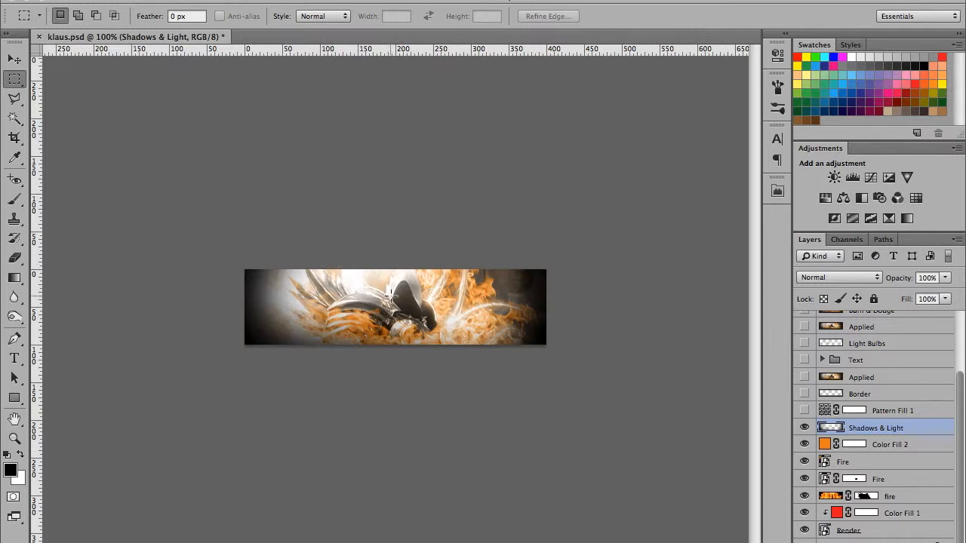
pyautogui.hotkey('ctrl', '+')
pyautogui.hotkey('ctrl', '+')
pyautogui.hotkey('ctrl', '+')
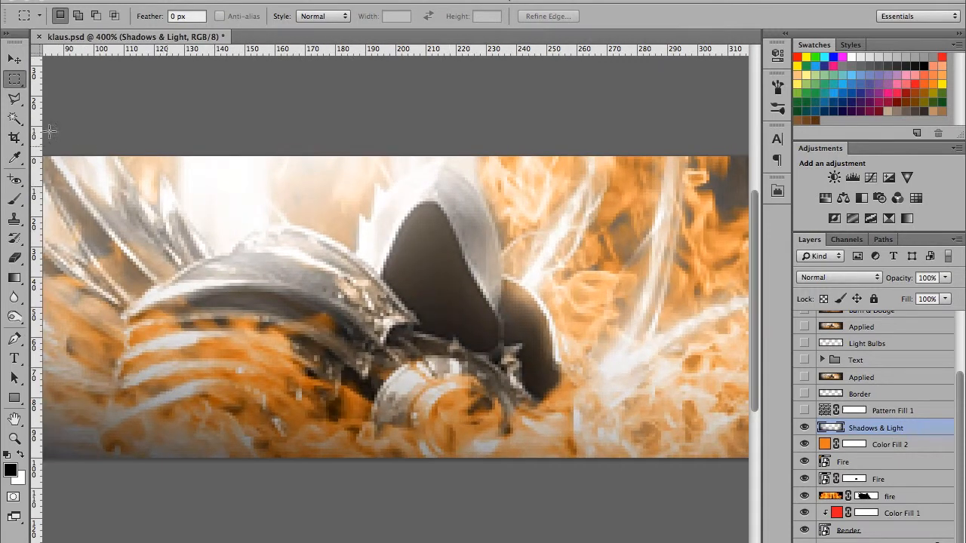
pyautogui.click(15, 59)
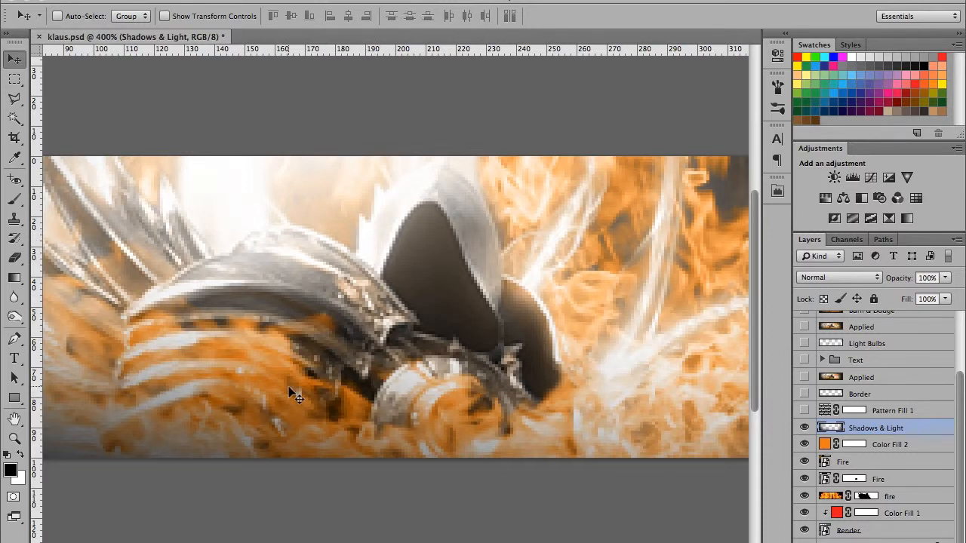
pyautogui.press('super+1')
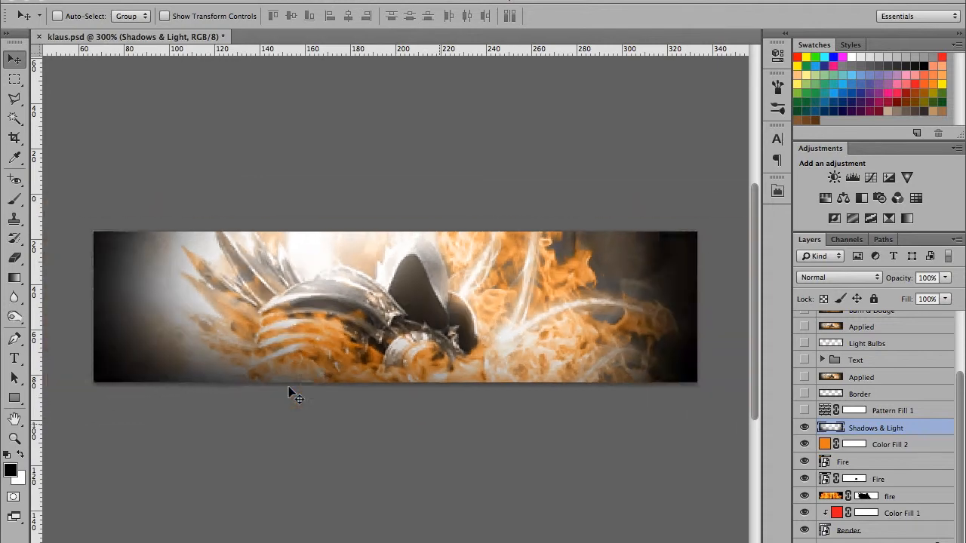
# - Select the Pattern Fill 1 layer above Shadows & Light and make it visible
pyautogui.press('super+plus')
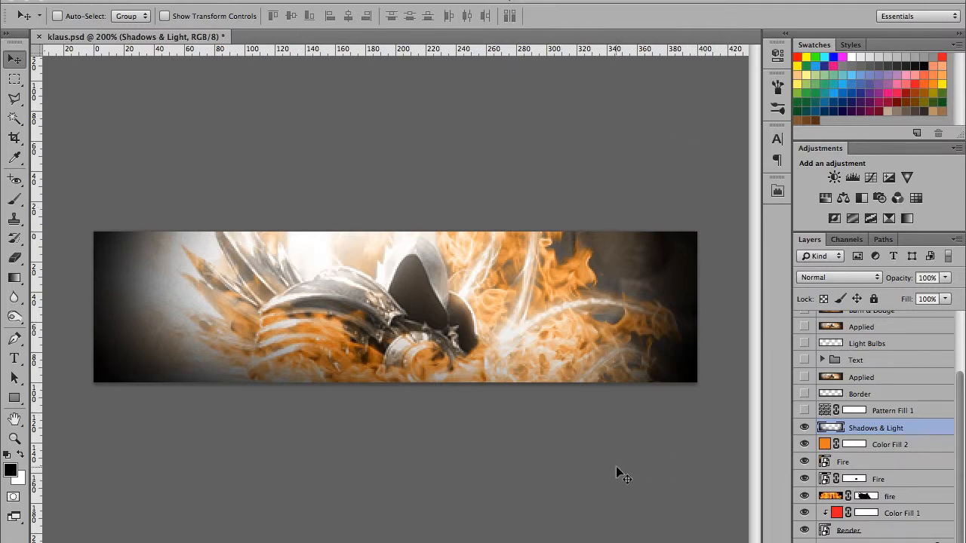
pyautogui.press('super+minus')
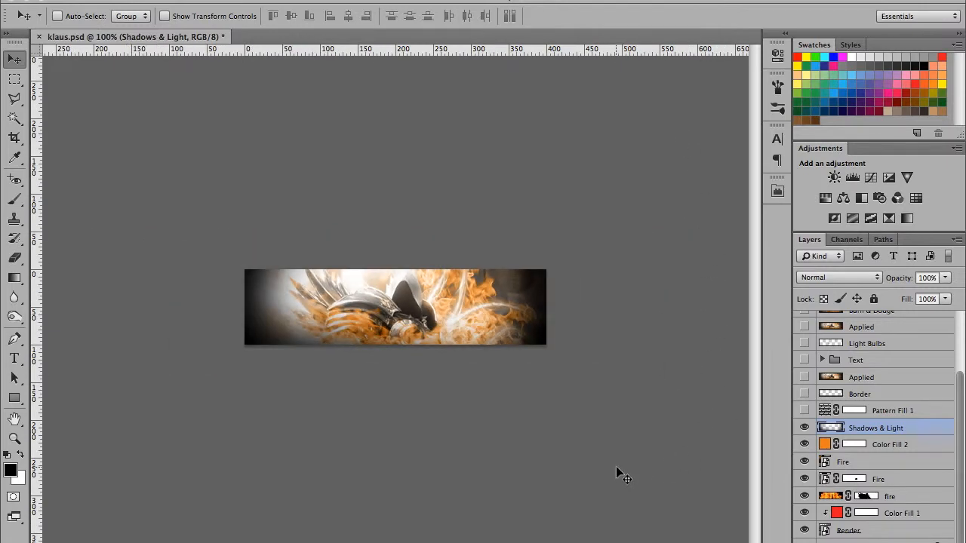
pyautogui.click(894, 412)
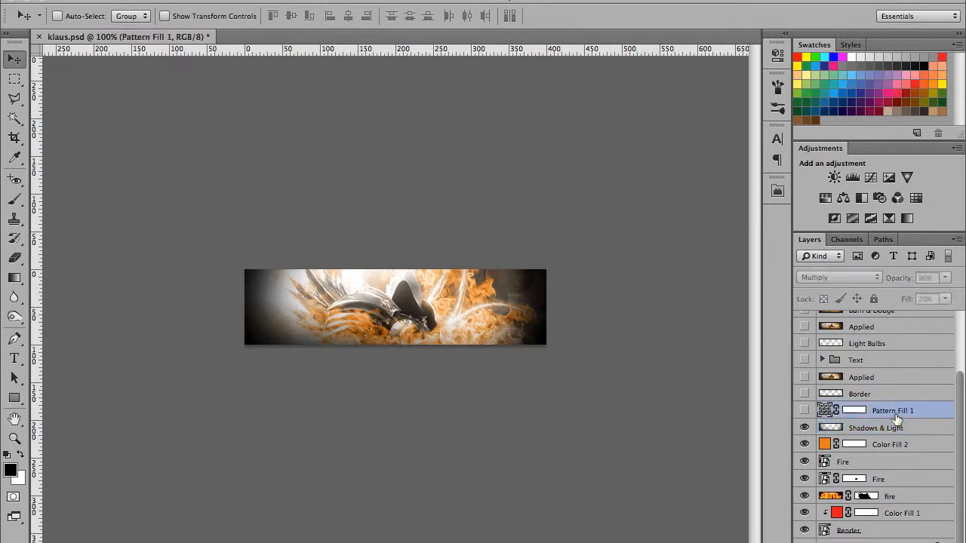
pyautogui.click(805, 412)
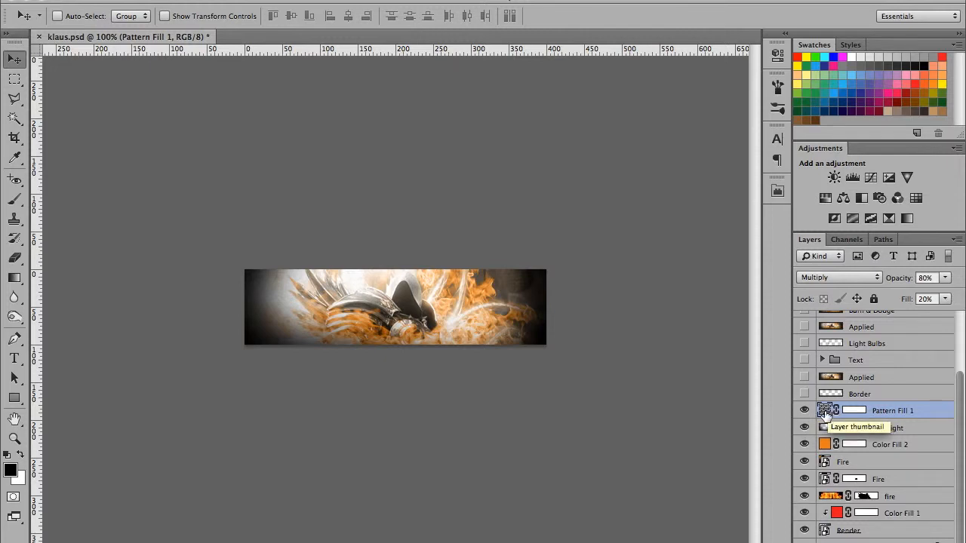
# - Inspect the pattern choices of Pattern Fill 1 without changing them, and compare the banner with that layer hidden and shown
pyautogui.doubleClick(825, 411)
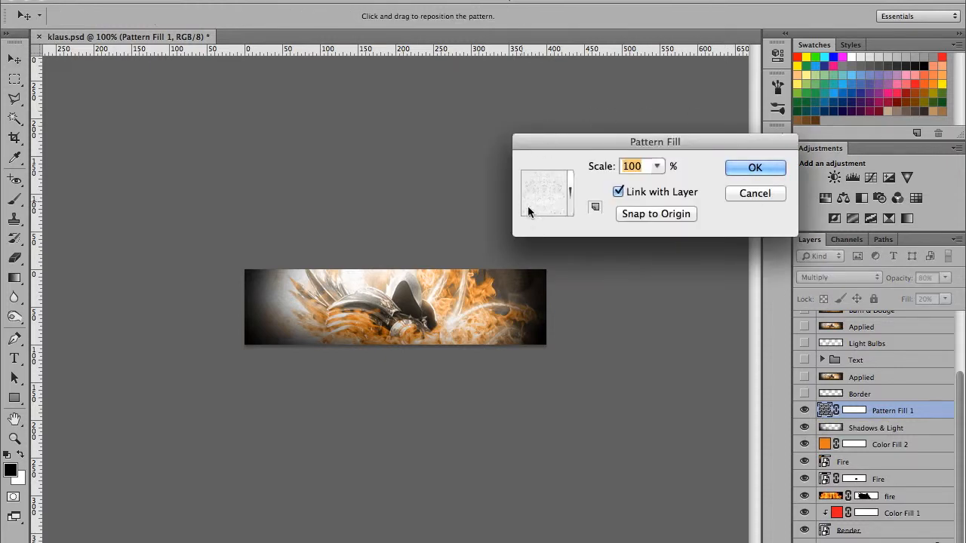
pyautogui.click(568, 202)
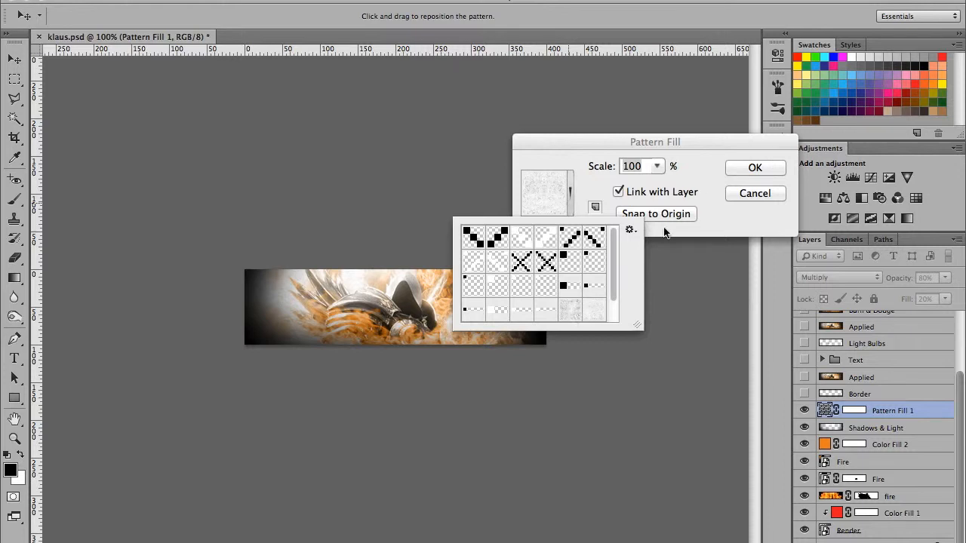
pyautogui.click(770, 195)
pyautogui.click(771, 195)
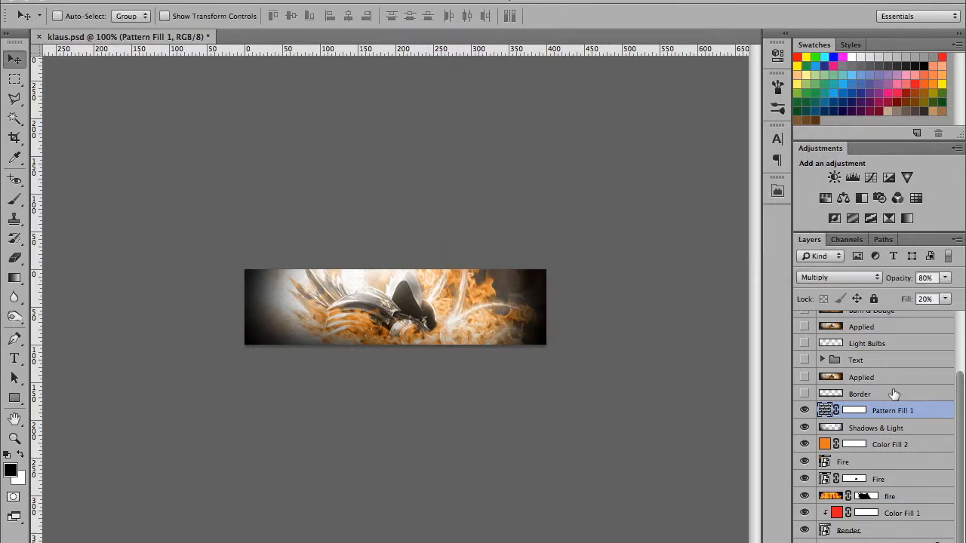
pyautogui.click(804, 411)
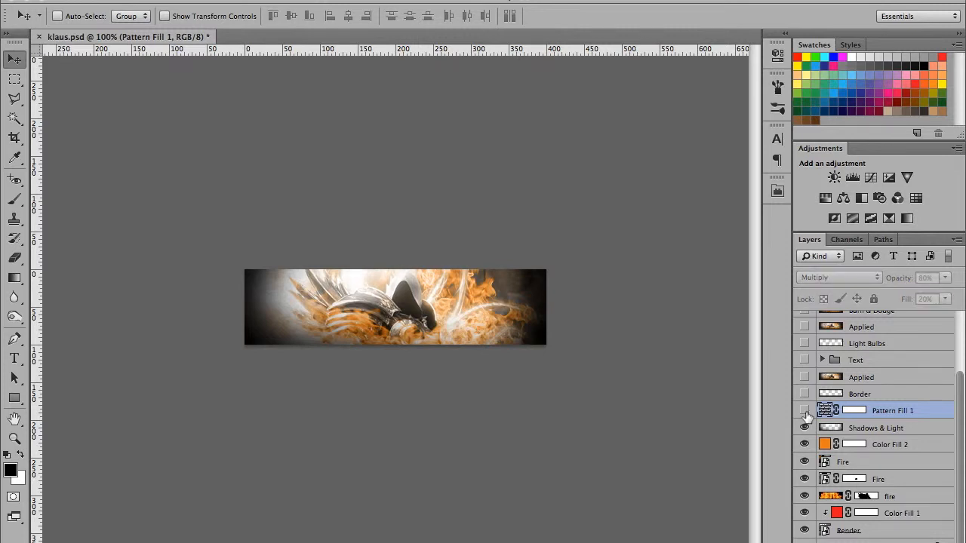
pyautogui.click(805, 410)
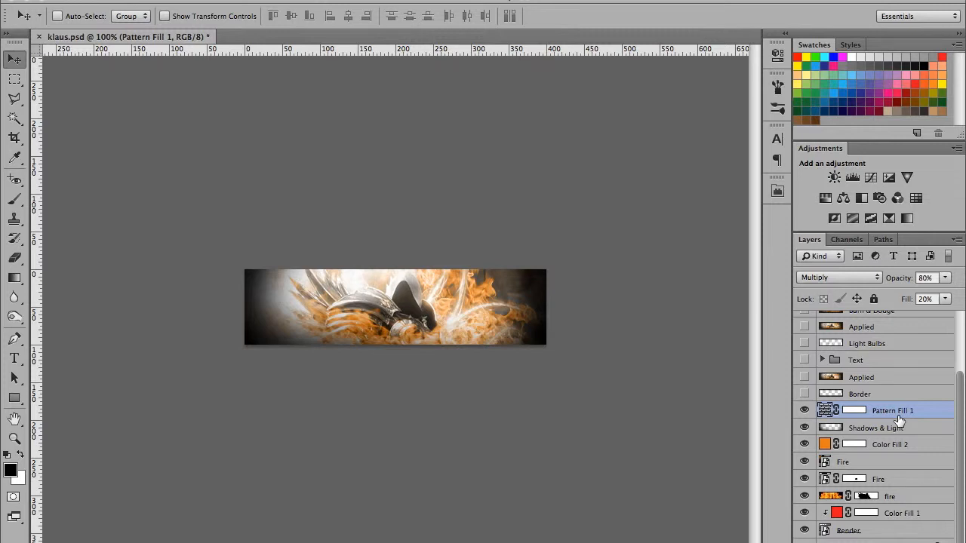
# - Show the Border layer, examine the orange and black outline around the banner up close, and select that layer
pyautogui.click(804, 394)
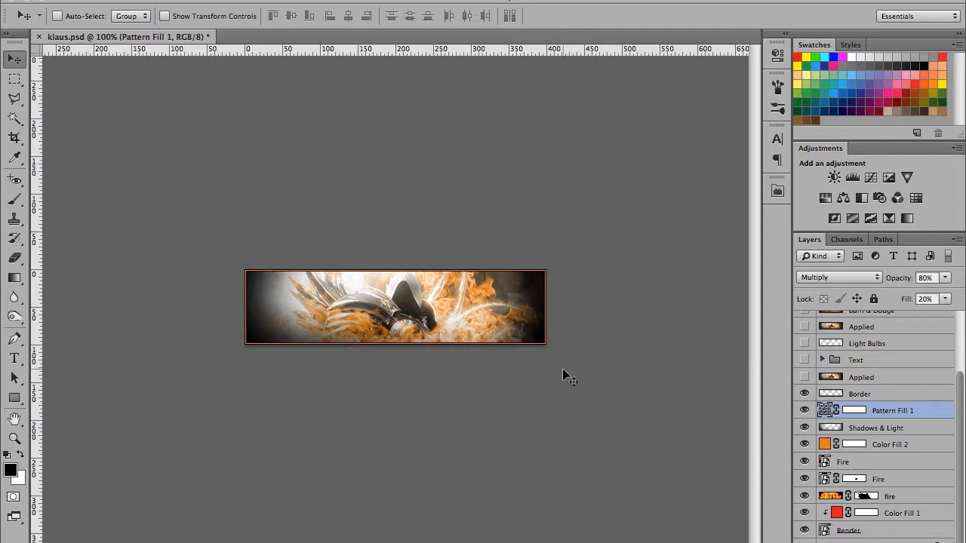
pyautogui.press('super+plus')
pyautogui.press('super+plus')
pyautogui.press('super+plus')
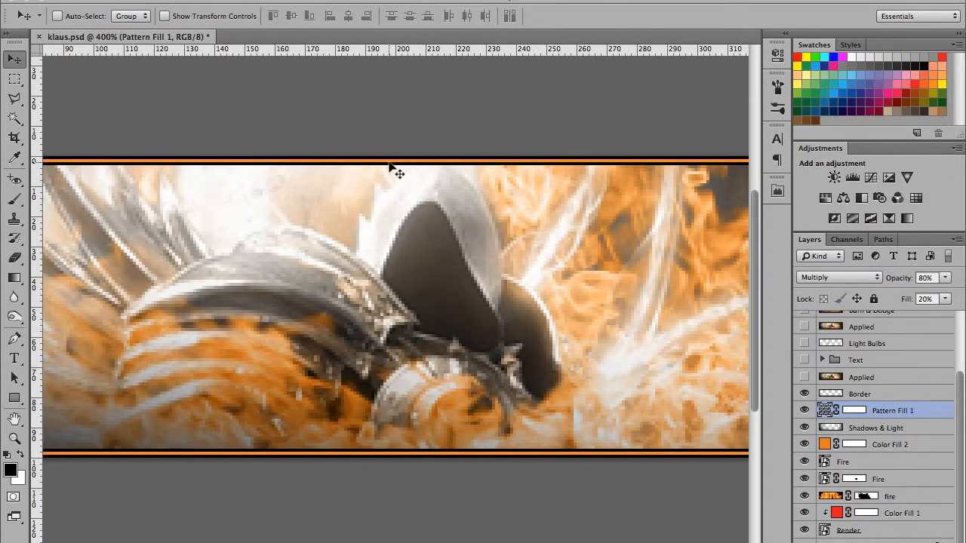
pyautogui.hscroll(-10, 451, 265)
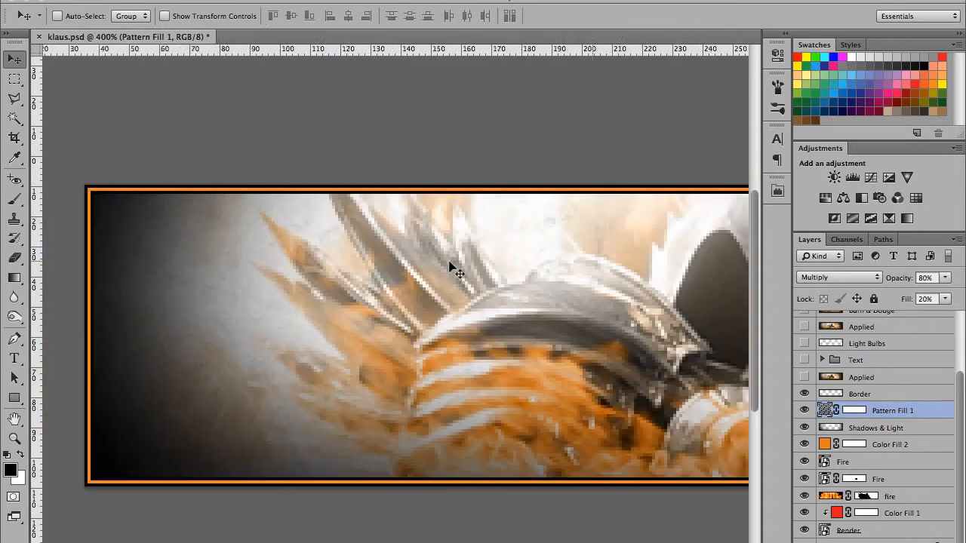
pyautogui.hscroll(15, 450, 266)
pyautogui.hscroll(5, 451, 266)
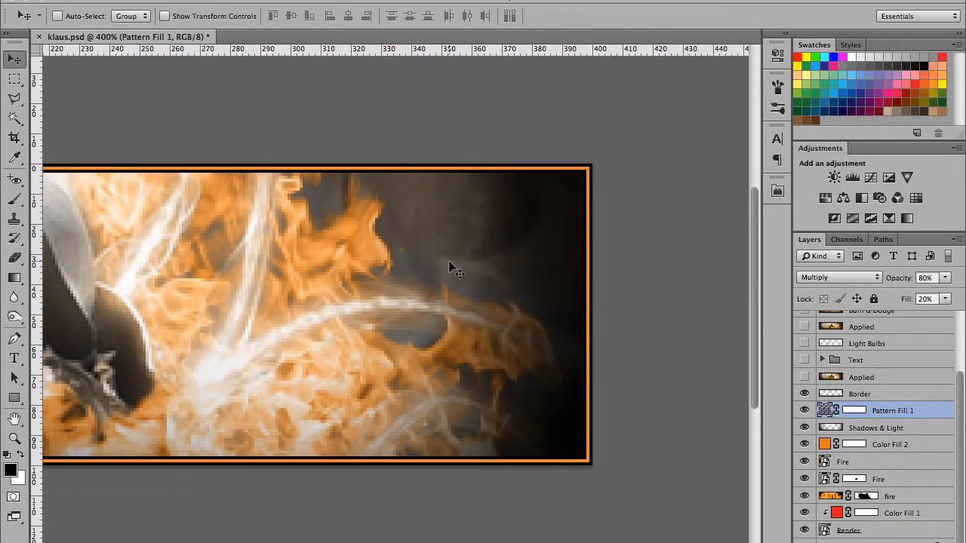
pyautogui.scroll(-1, 450, 266)
pyautogui.hscroll(-6, 450, 266)
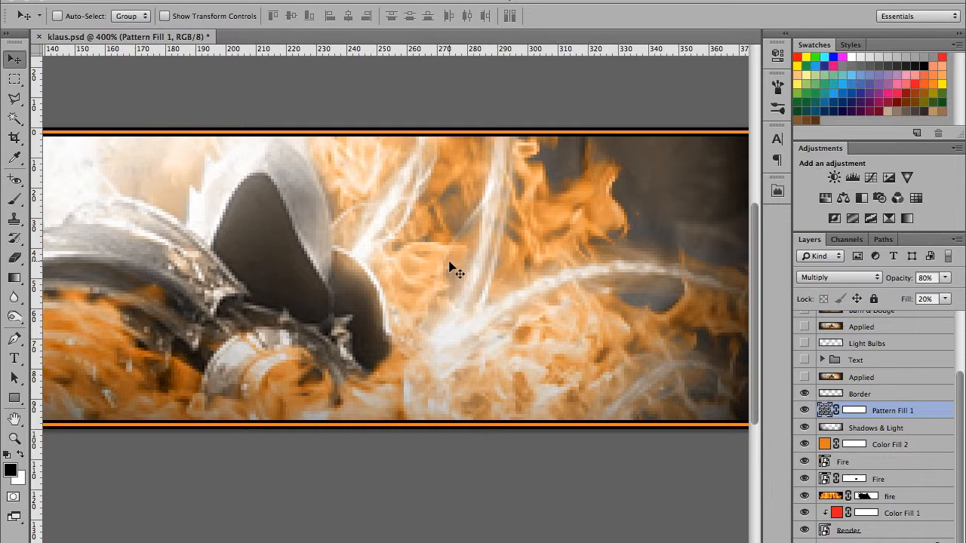
pyautogui.scroll(-5, 451, 265)
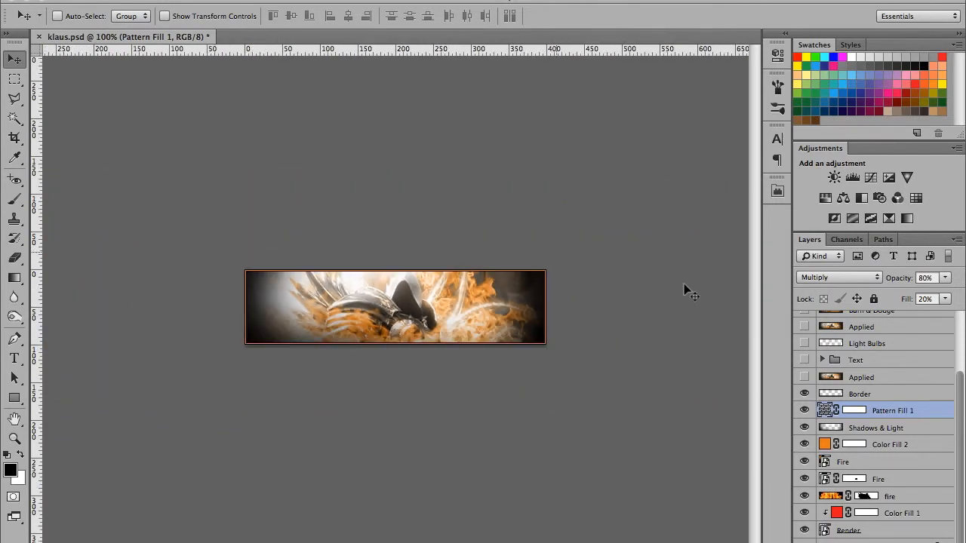
pyautogui.click(861, 394)
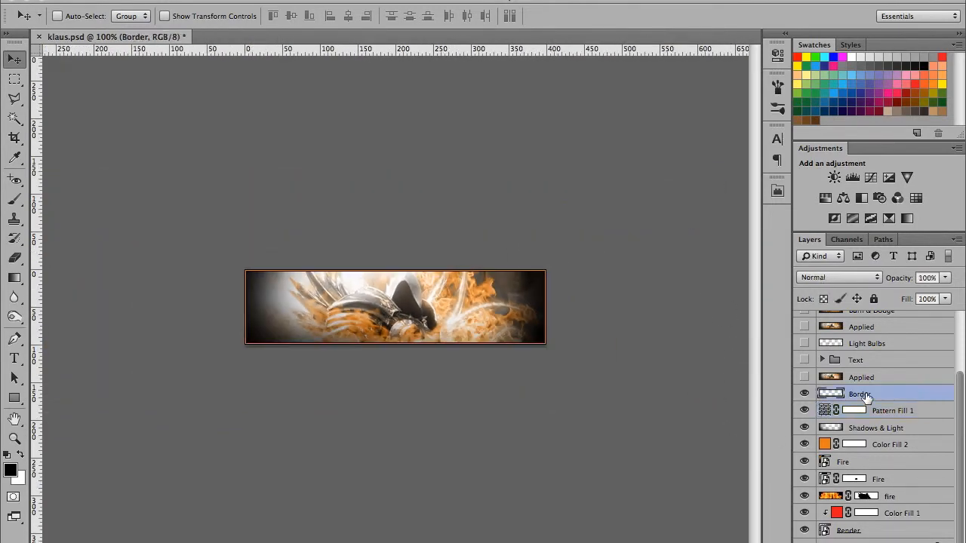
# - Show the Applied layer directly above Border, and preview the banner with the Text group switched on and off
pyautogui.click(871, 380)
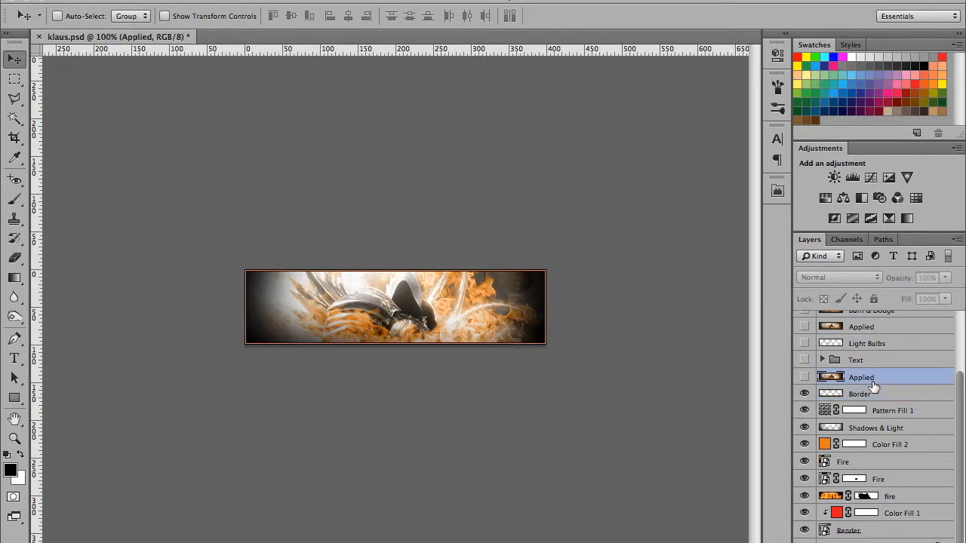
pyautogui.click(804, 377)
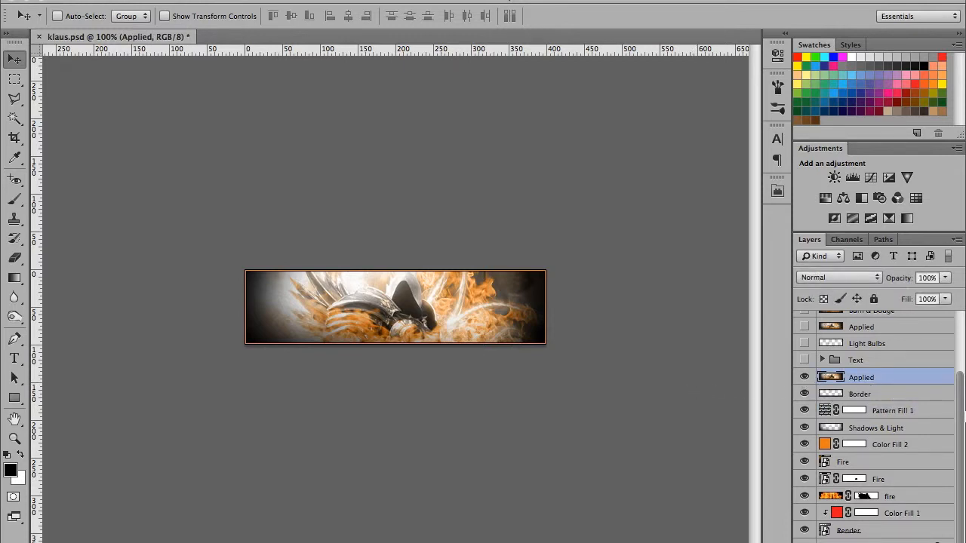
pyautogui.scroll(4, 960, 417)
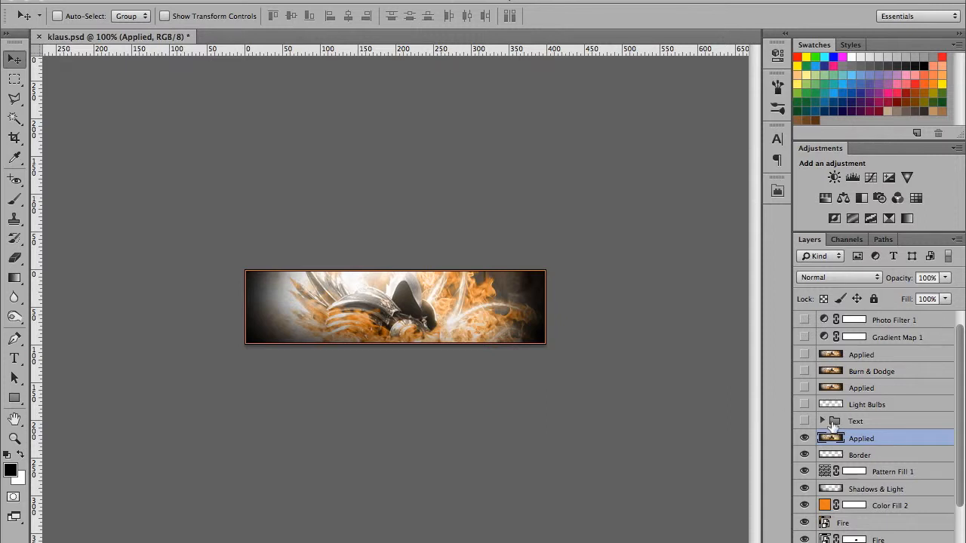
pyautogui.click(857, 427)
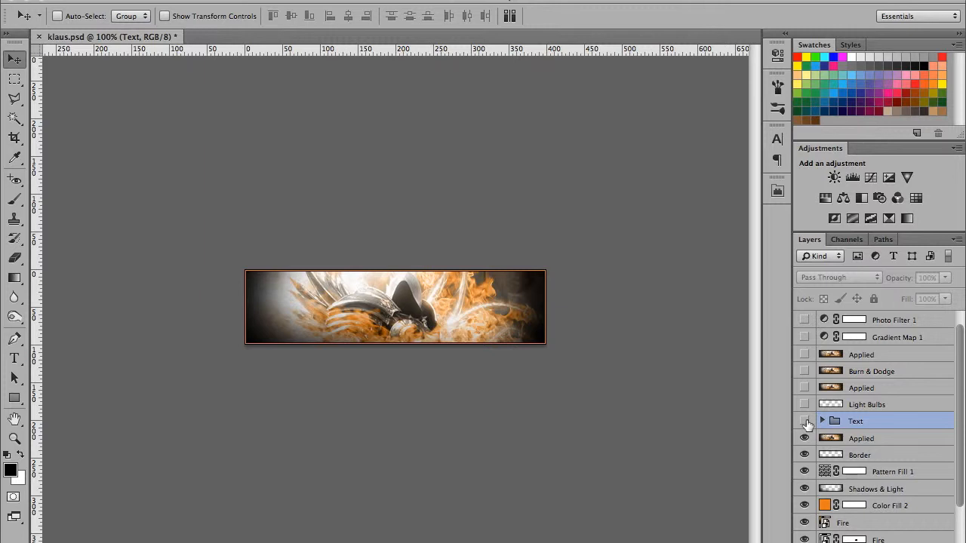
pyautogui.click(804, 421)
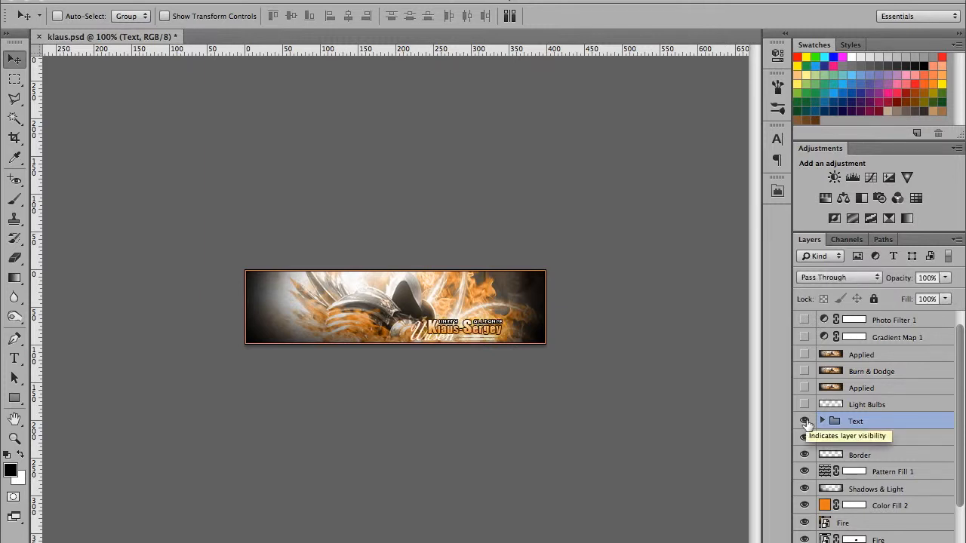
pyautogui.click(804, 421)
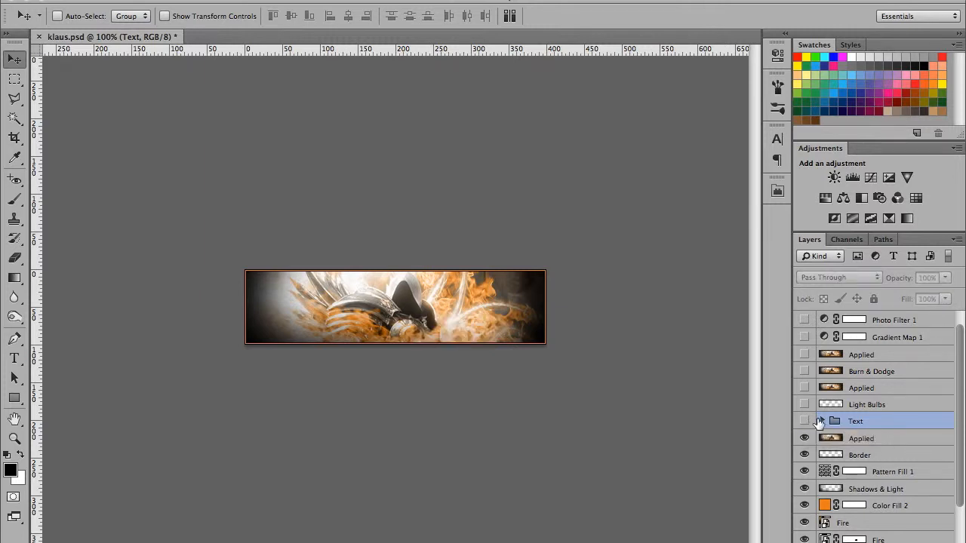
# - Expand and show the Text group, hiding Layer 1, Layer 2, Unity, Alliance and the script text so only the main name text remains
pyautogui.click(822, 421)
pyautogui.scroll(-5, 821, 423)
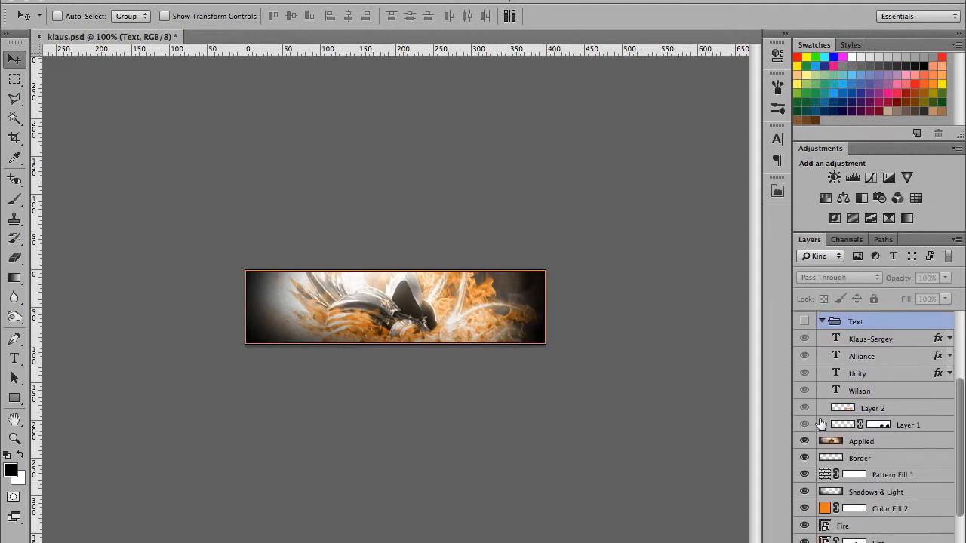
pyautogui.scroll(2, 821, 423)
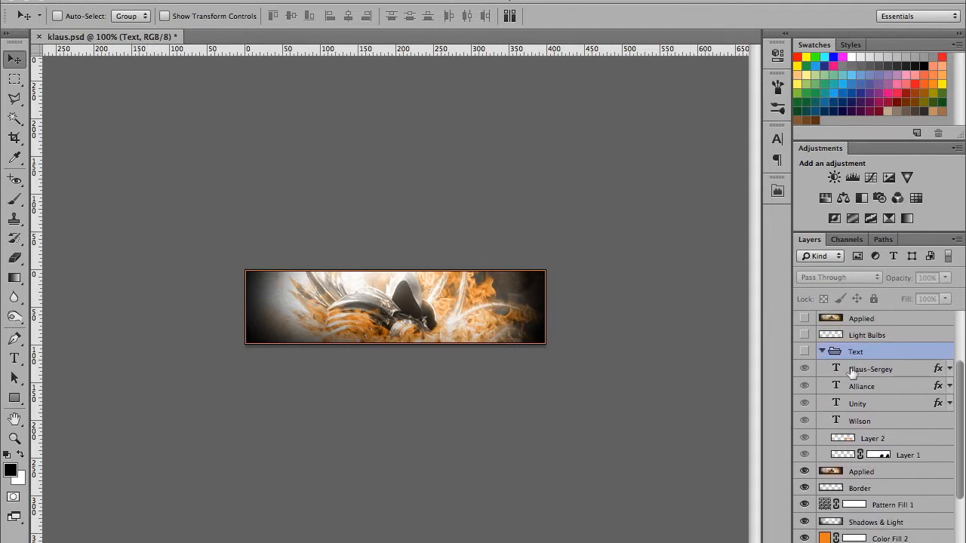
pyautogui.click(804, 352)
pyautogui.click(804, 455)
pyautogui.click(805, 421)
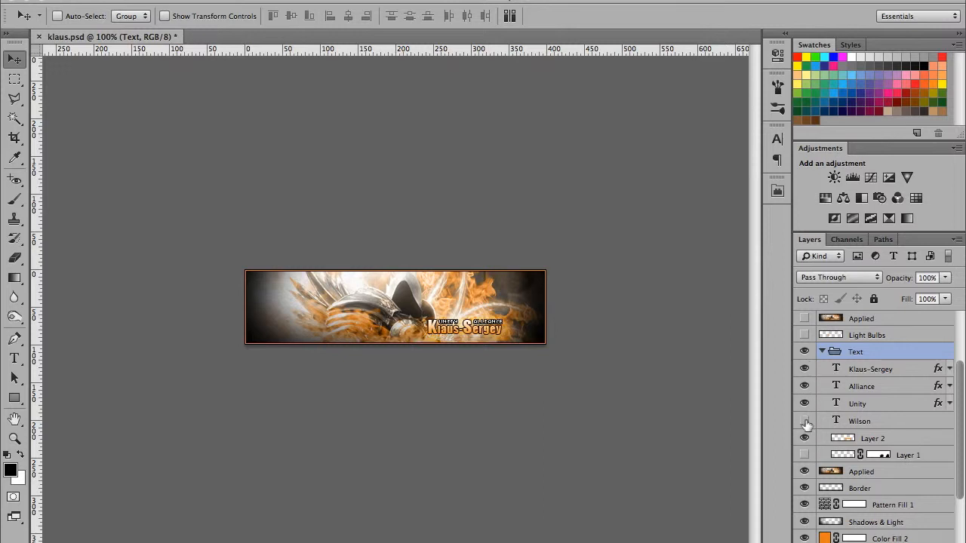
pyautogui.click(804, 403)
pyautogui.click(805, 386)
pyautogui.click(804, 439)
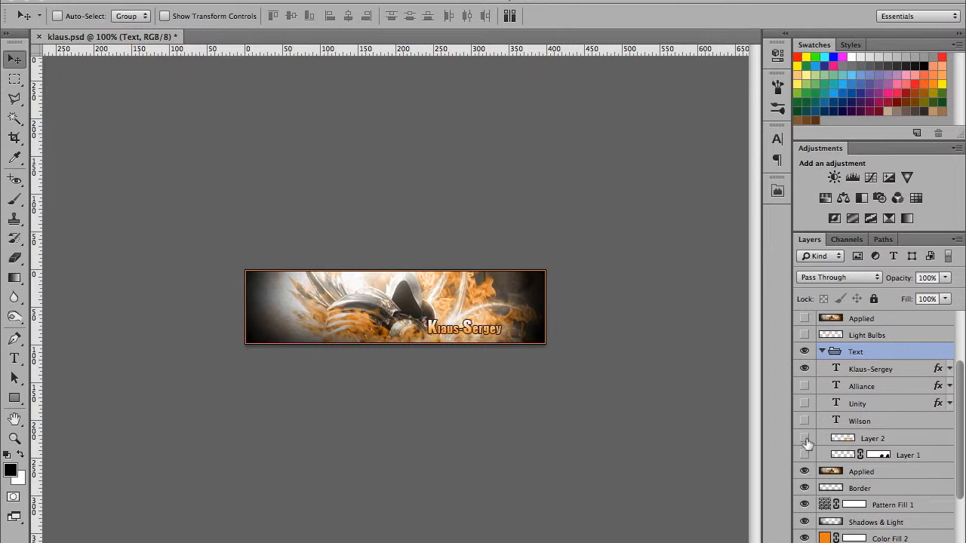
# - Select the main name text layer and review its list of layer effects, collapsing the list when done
pyautogui.click(872, 371)
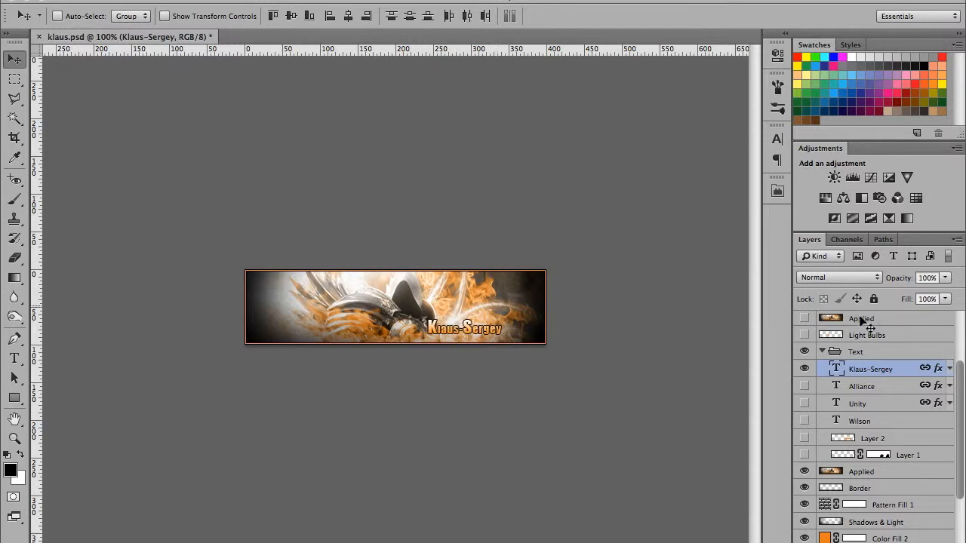
pyautogui.click(950, 369)
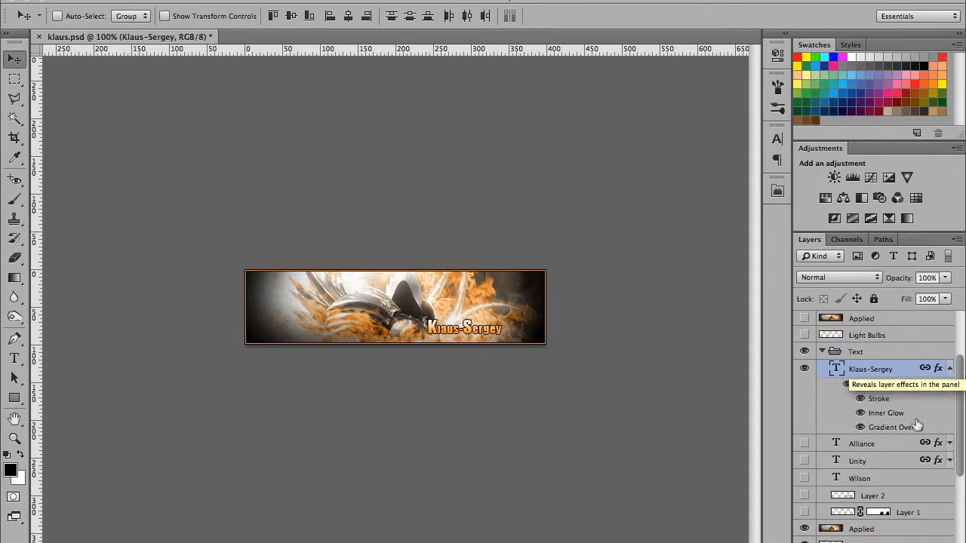
pyautogui.click(950, 368)
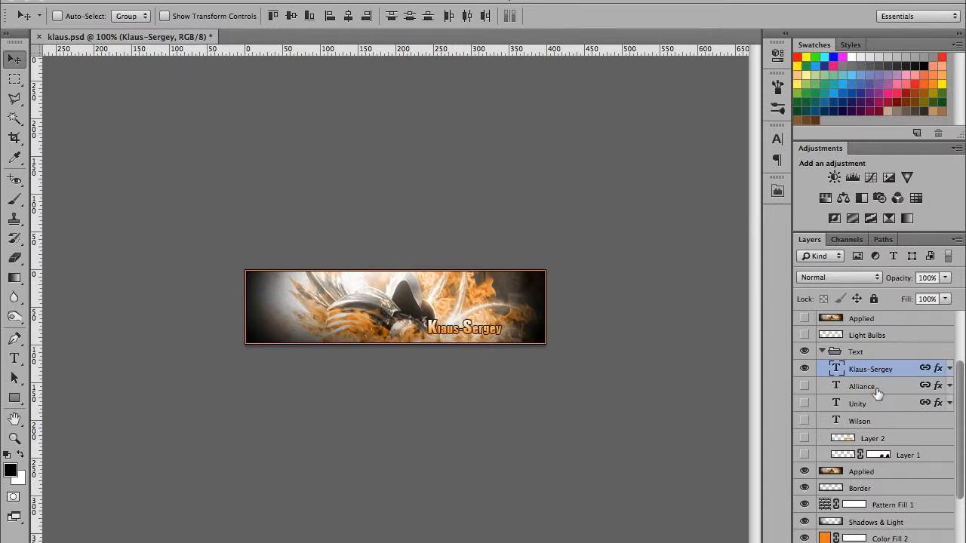
# - Show the Unity and Alliance text layers above the main name
pyautogui.click(876, 387)
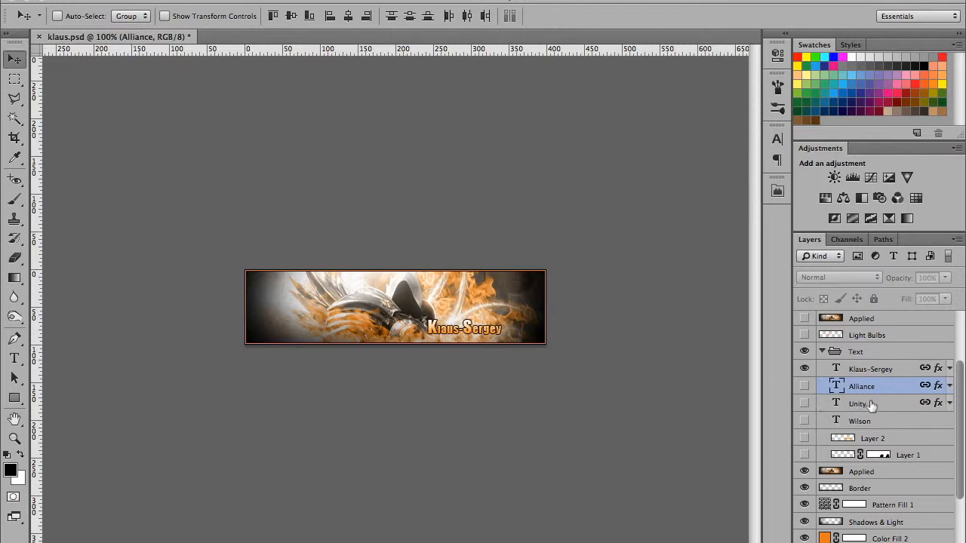
pyautogui.click(872, 404)
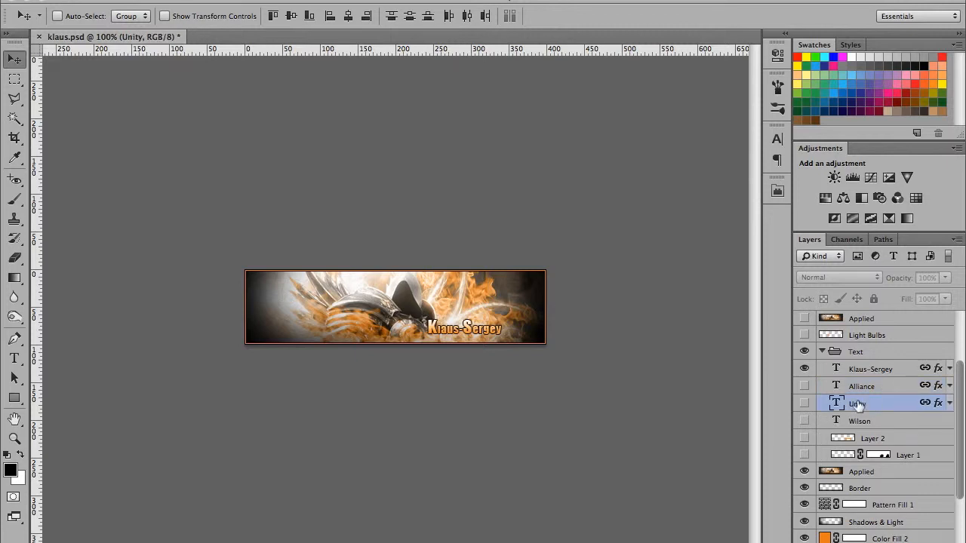
pyautogui.click(804, 403)
pyautogui.click(805, 387)
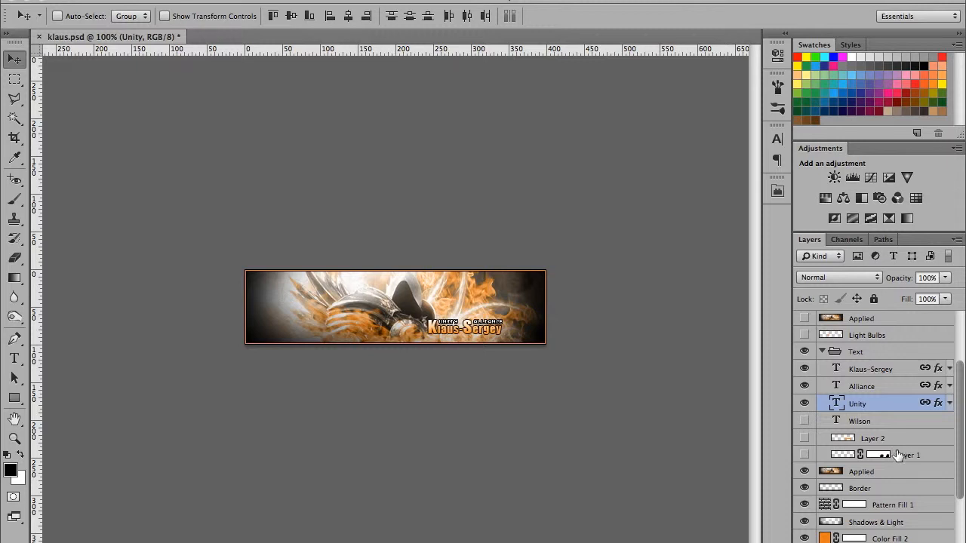
# - Show the script text layer, Layer 1 and Layer 2 inside the Text group, and collapse the group
pyautogui.click(883, 423)
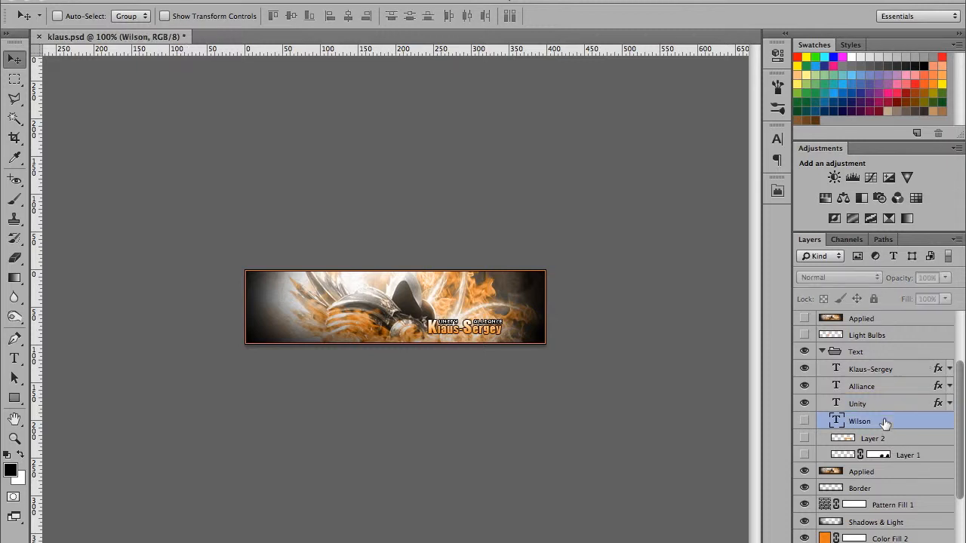
pyautogui.click(804, 422)
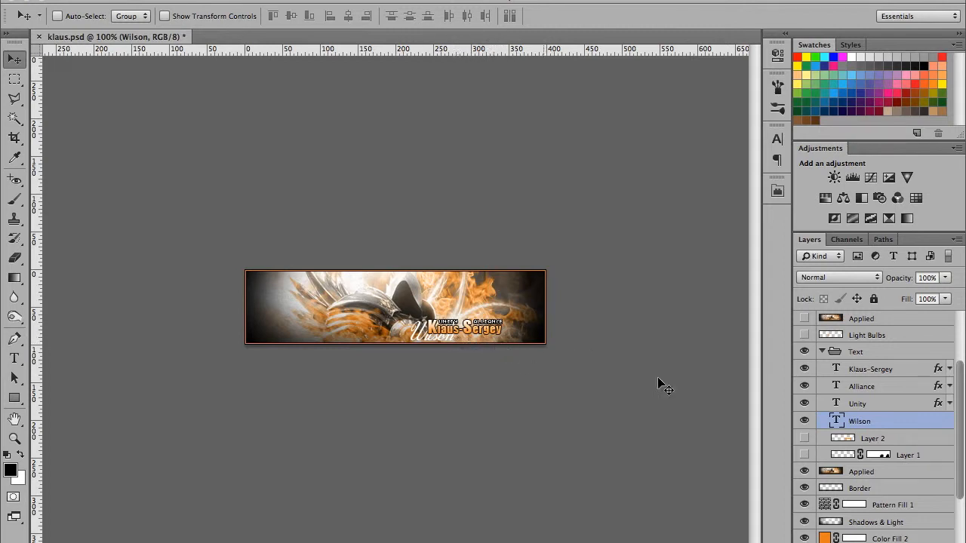
pyautogui.click(804, 455)
pyautogui.click(895, 444)
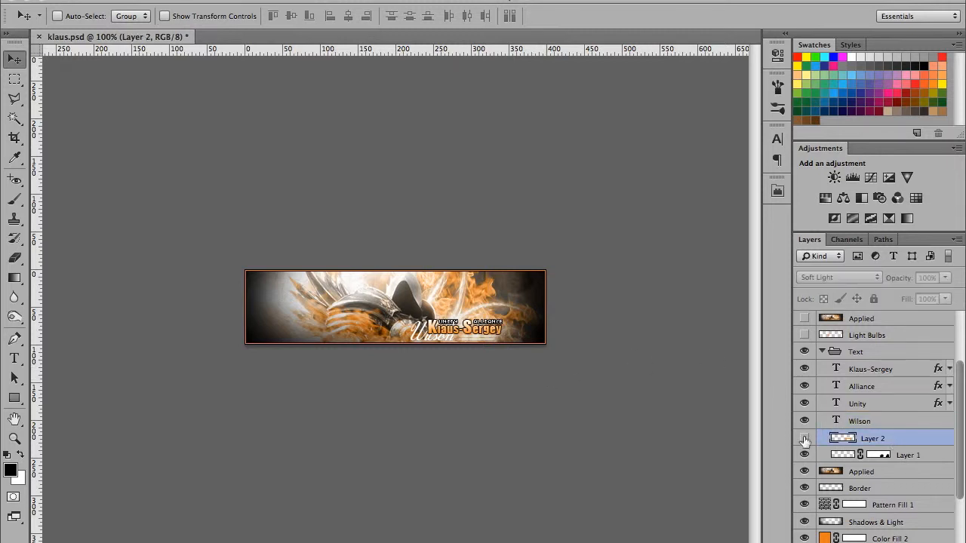
pyautogui.click(803, 438)
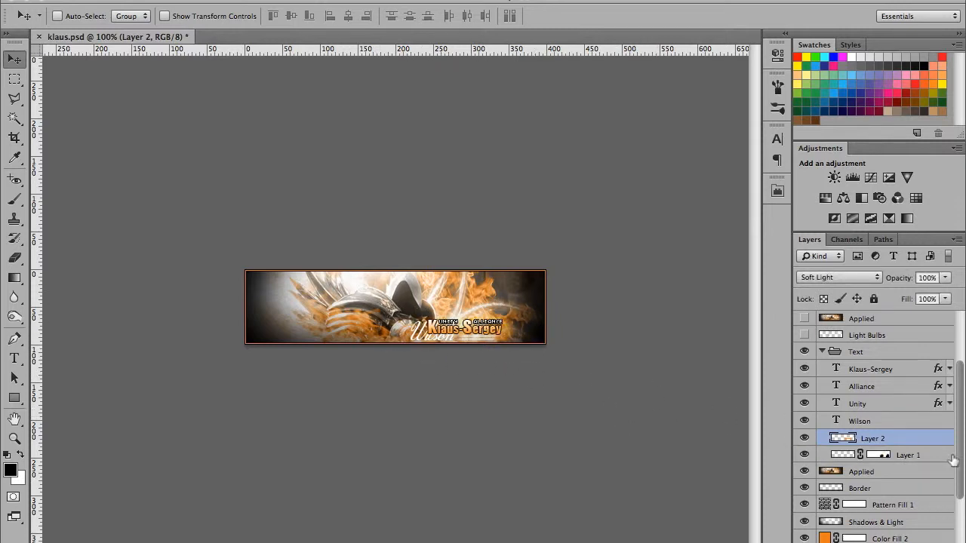
pyautogui.click(824, 351)
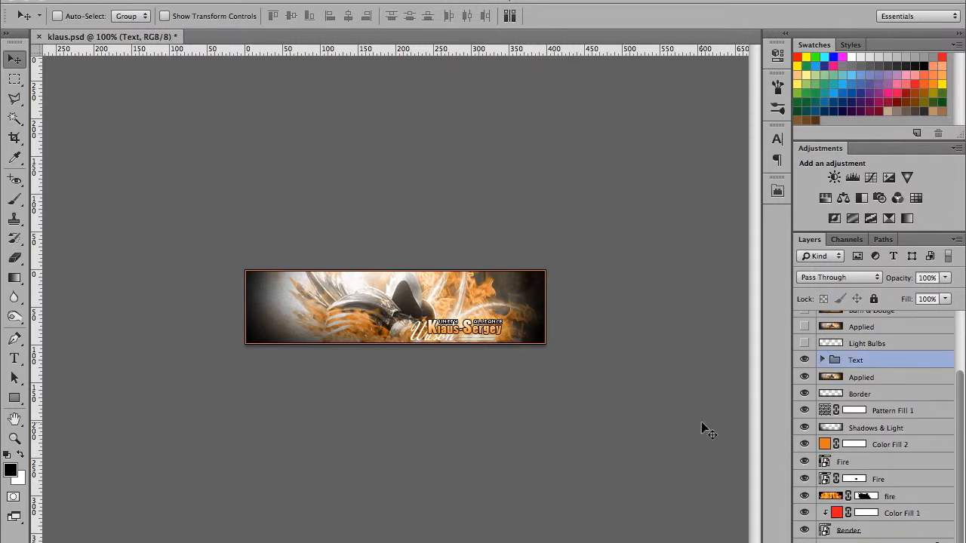
# - Show the Light Bulbs layer above the Text group, comparing the banner with it on and off
pyautogui.moveTo(963, 383); pyautogui.dragTo(963, 323)
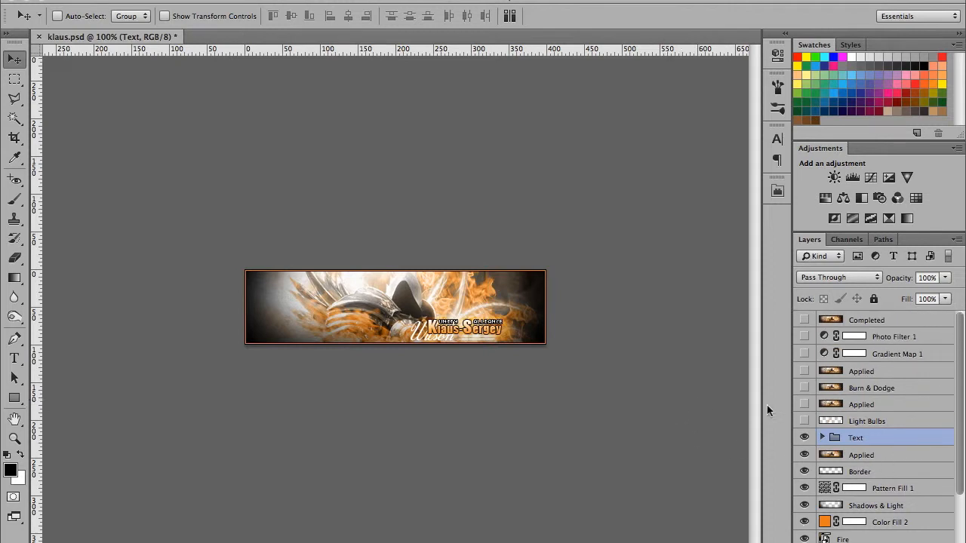
pyautogui.click(892, 423)
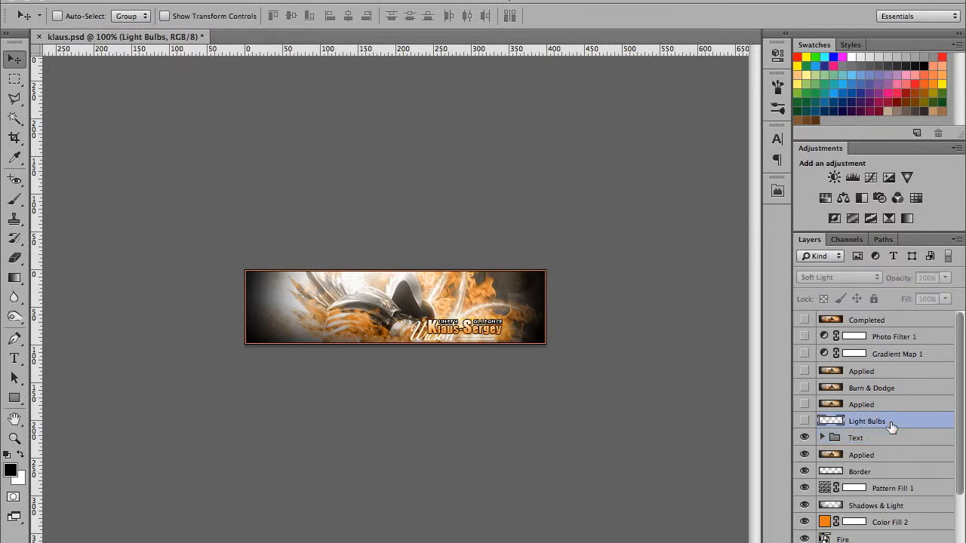
pyautogui.click(805, 421)
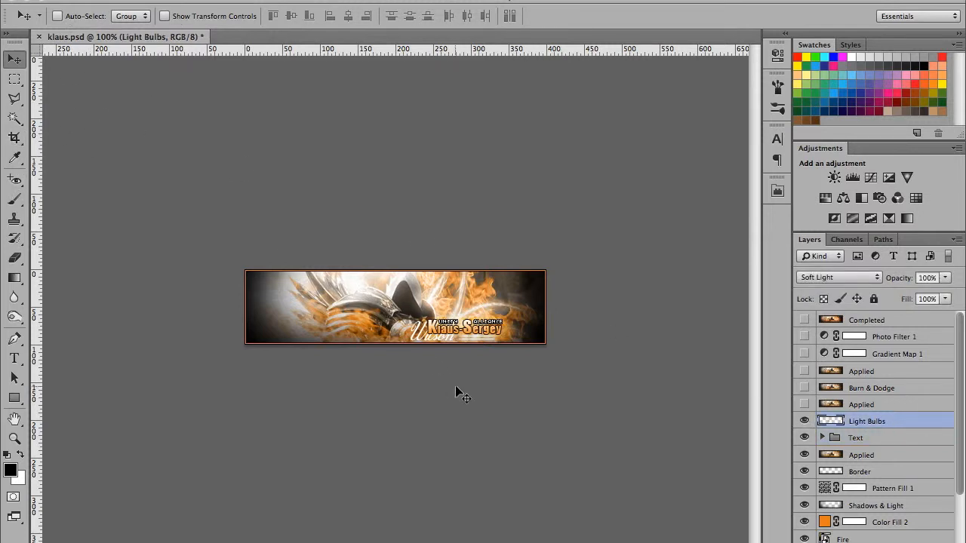
pyautogui.click(804, 422)
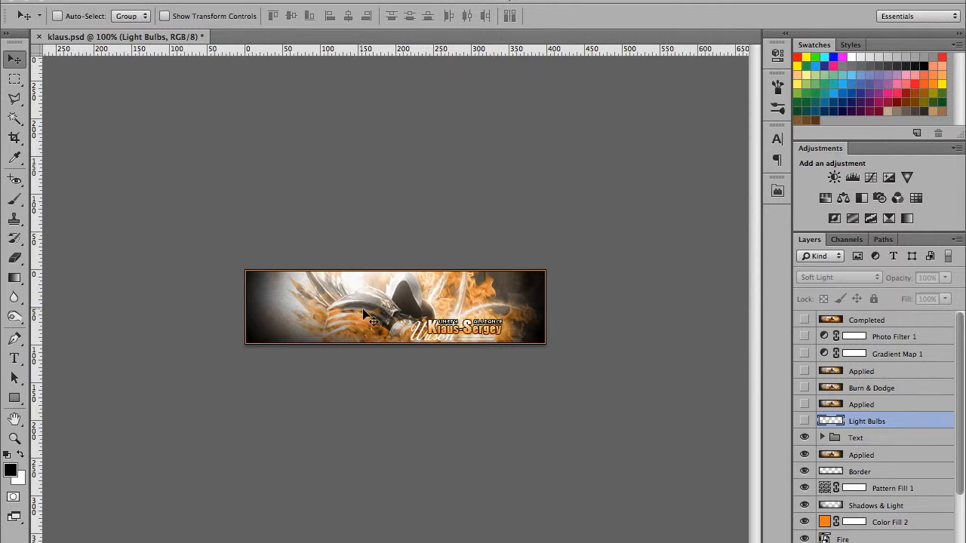
pyautogui.click(804, 422)
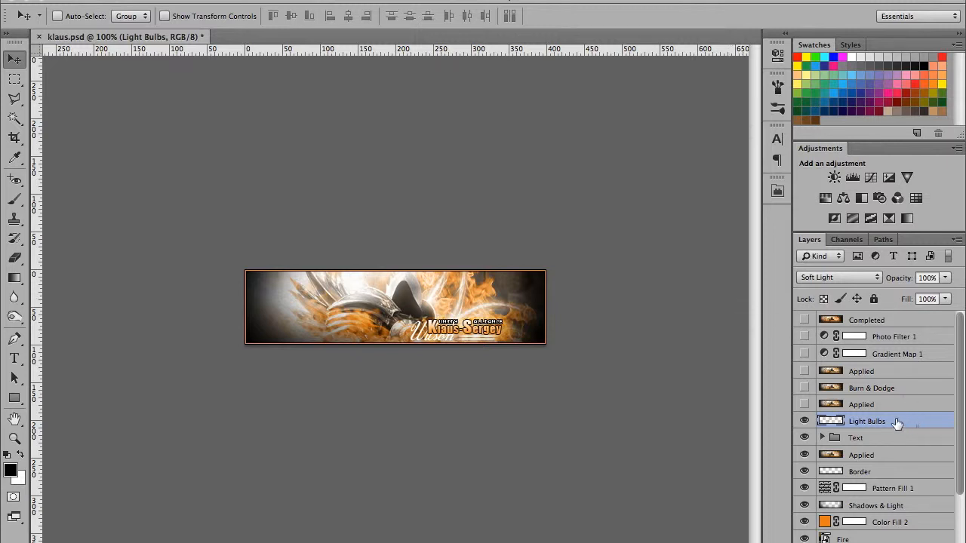
# - Show the Applied layer above Light Bulbs and the Burn & Dodge layer, comparing the banner with Burn & Dodge on and off
pyautogui.click(803, 404)
pyautogui.click(868, 405)
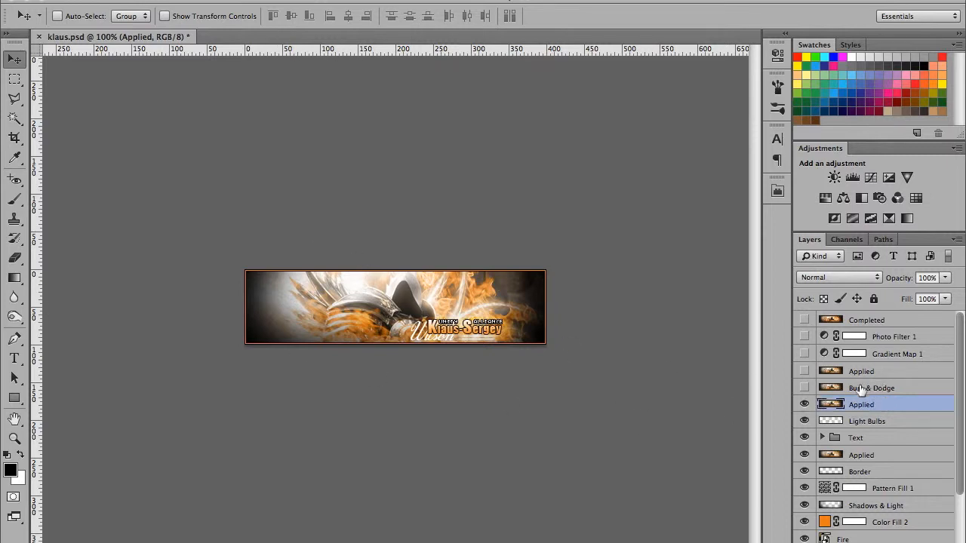
pyautogui.click(805, 389)
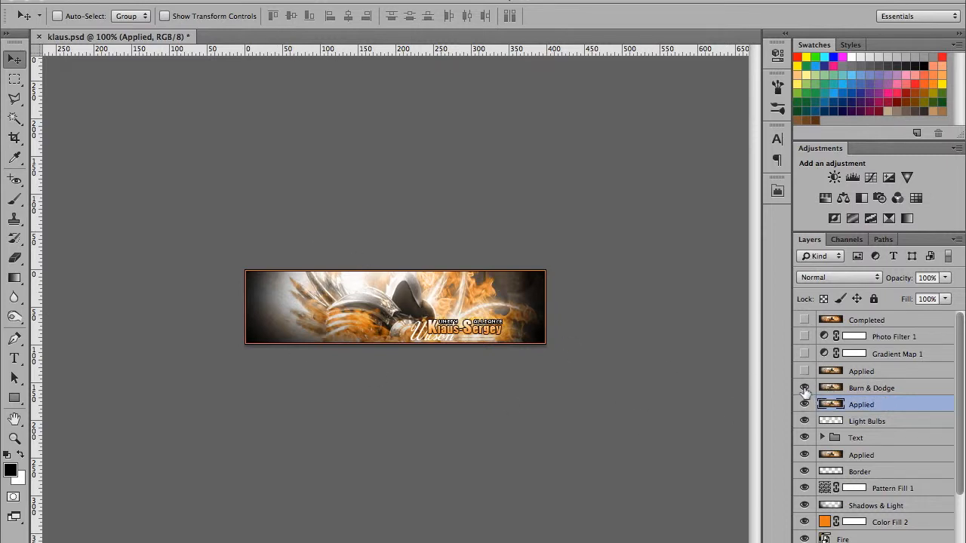
pyautogui.click(805, 389)
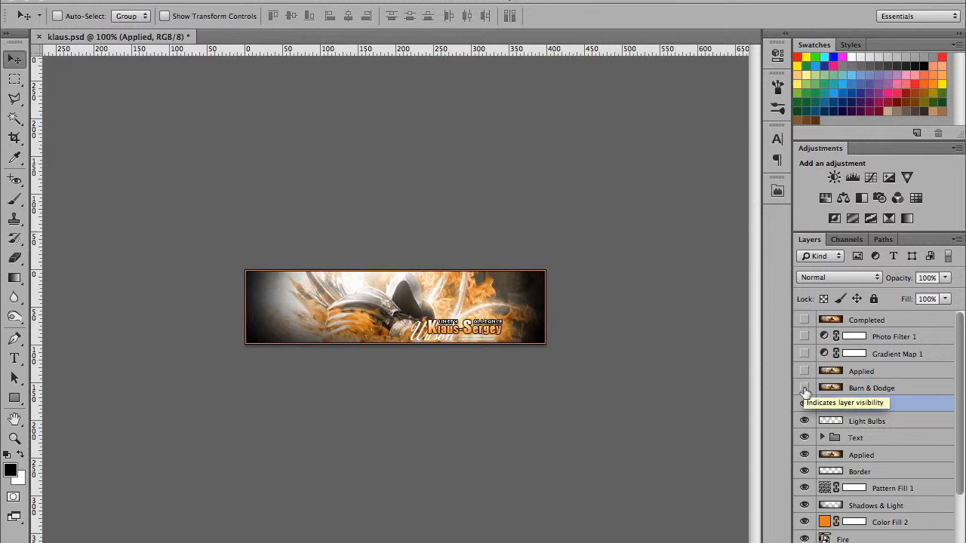
pyautogui.click(804, 389)
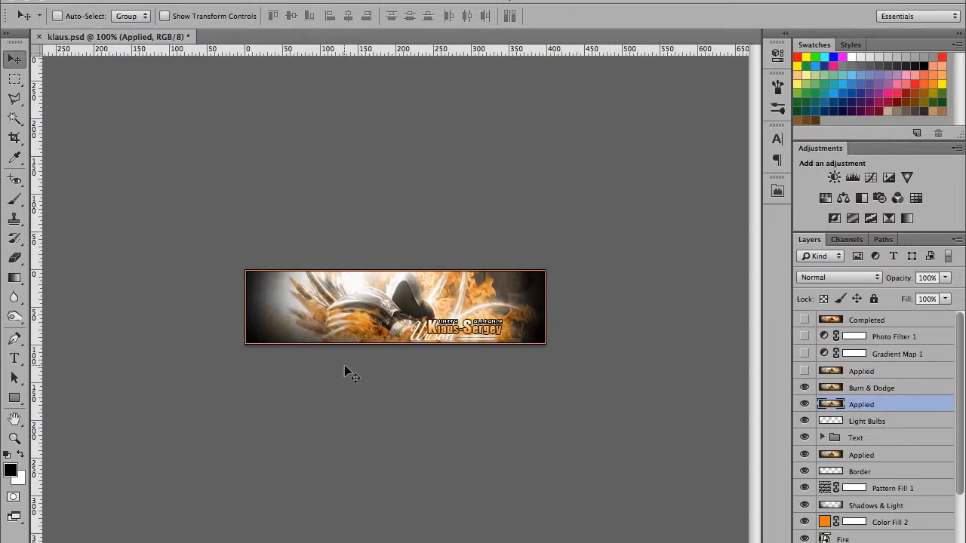
# - Switch from the Dodge to the Burn tool with a 19-pixel round brush and make a short stroke over the figure's hood
pyautogui.press('super+equal')
pyautogui.press('super+equal')
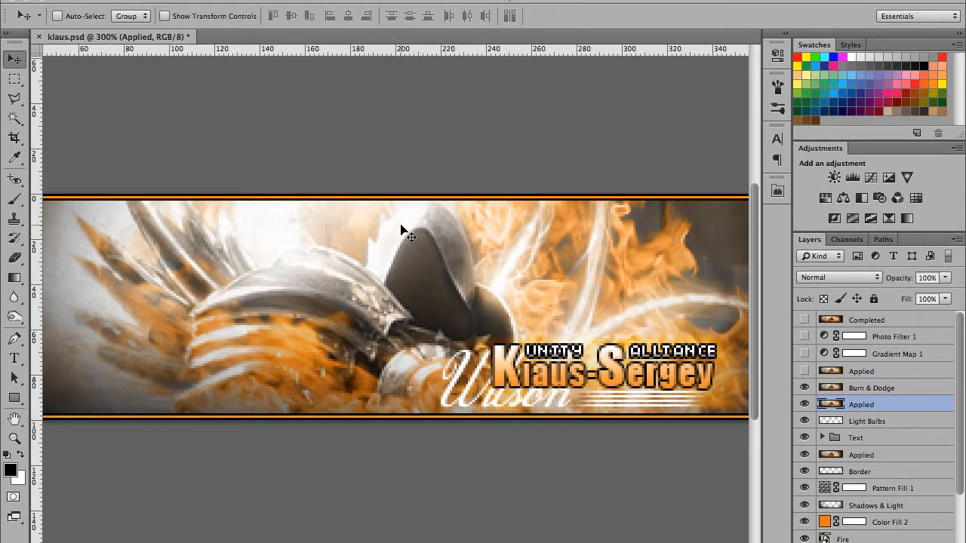
pyautogui.moveTo(14, 318); pyautogui.dragTo(60, 318)
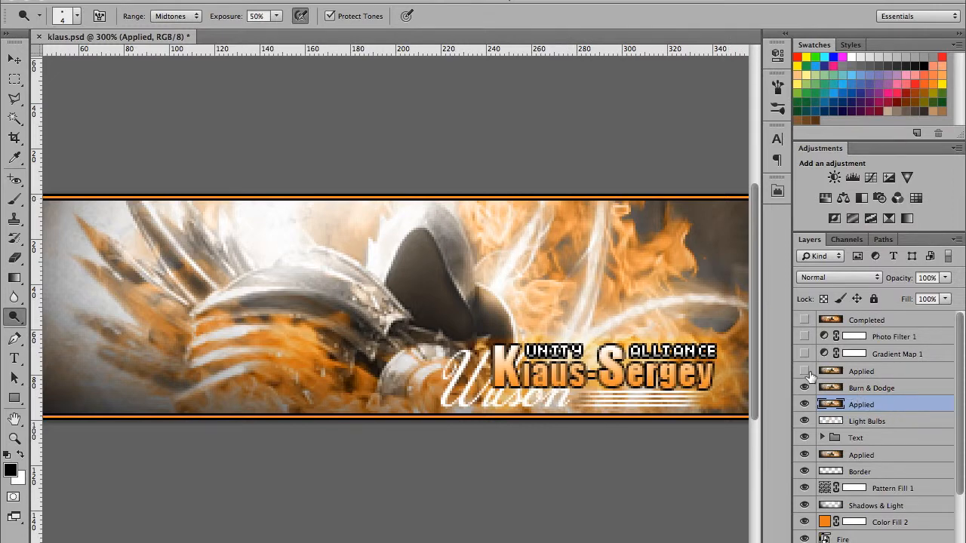
pyautogui.click(13, 321)
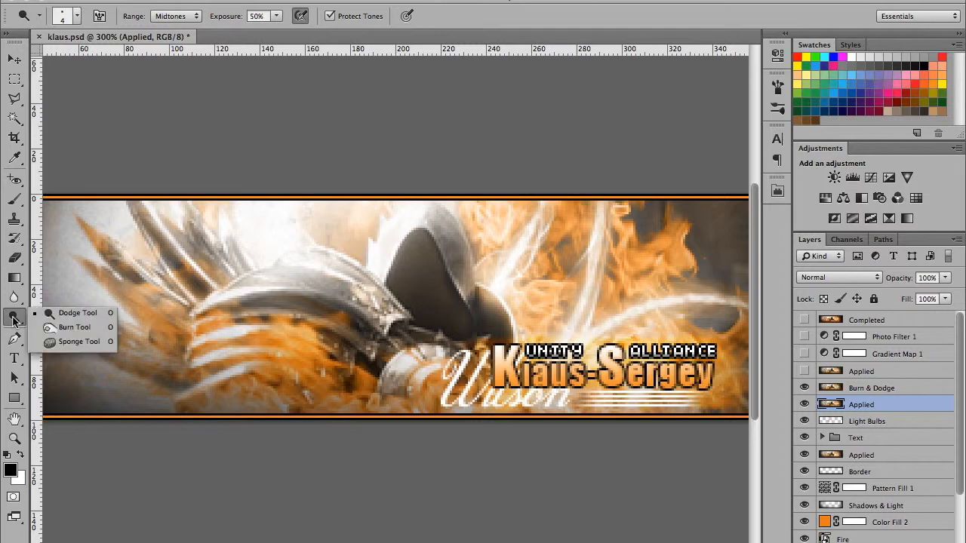
pyautogui.click(84, 329)
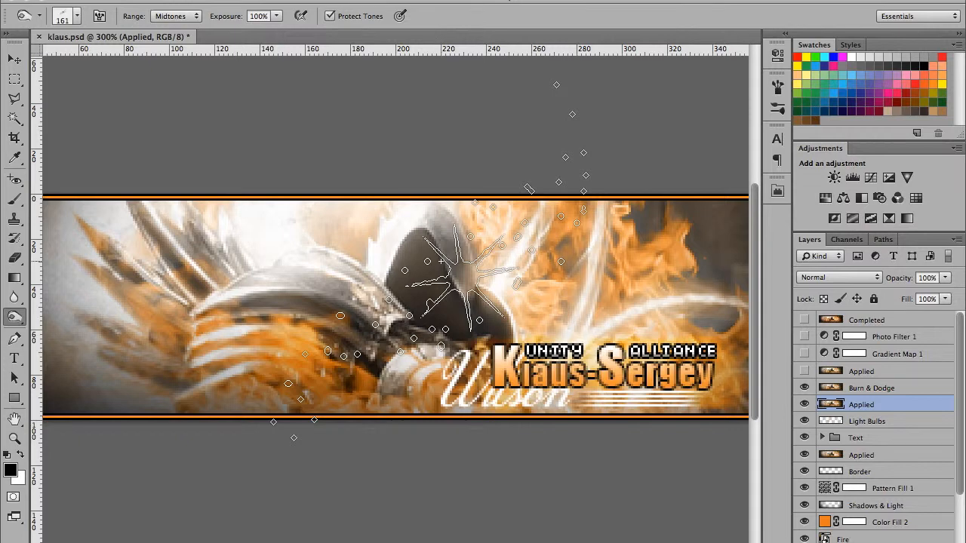
pyautogui.press('.')
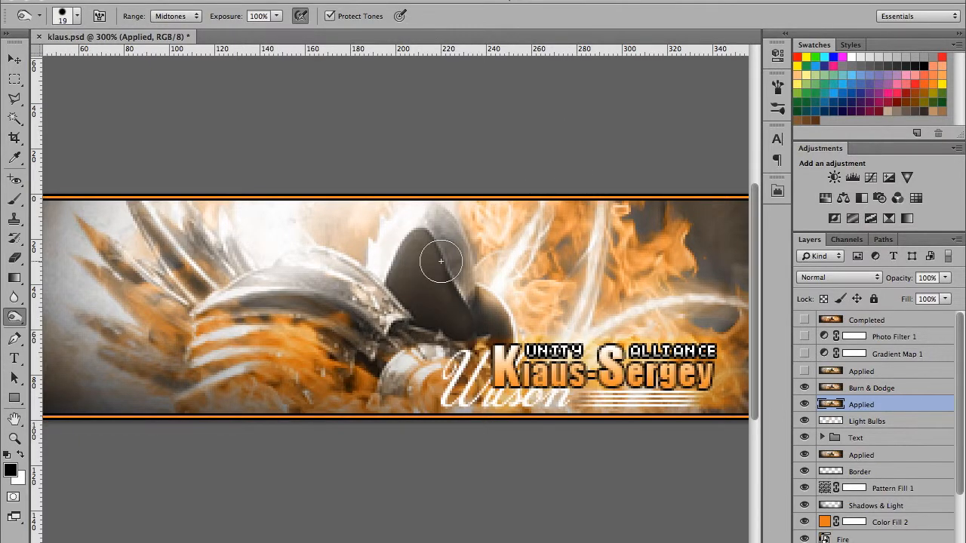
pyautogui.moveTo(440, 261)
pyautogui.mouseDown()
pyautogui.moveTo(446, 227)
pyautogui.moveTo(454, 278)
pyautogui.moveTo(444, 232)
pyautogui.moveTo(468, 295)
pyautogui.moveTo(457, 266)
pyautogui.mouseUp()
pyautogui.press('super+1')
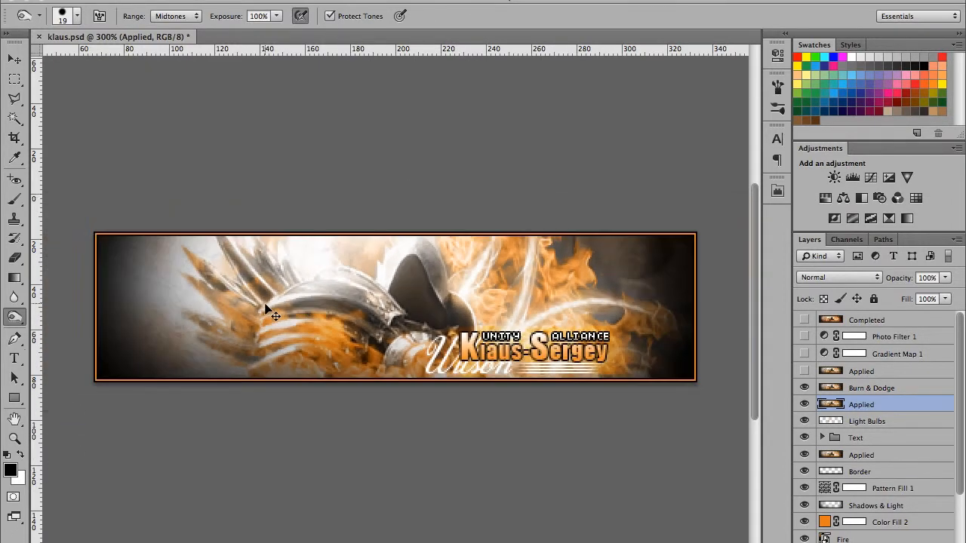
# - Select and show the Applied layer directly above Burn & Dodge
pyautogui.click(868, 389)
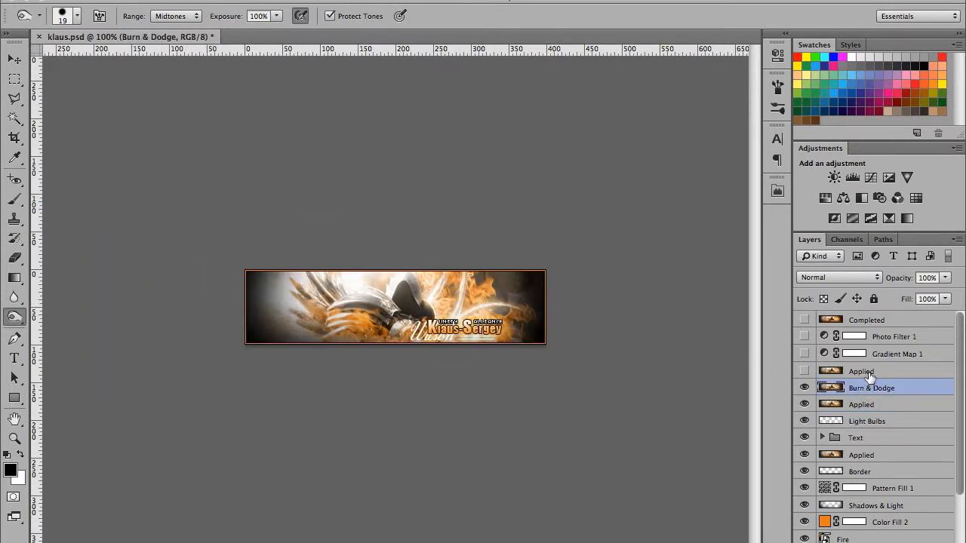
pyautogui.click(867, 373)
pyautogui.click(804, 370)
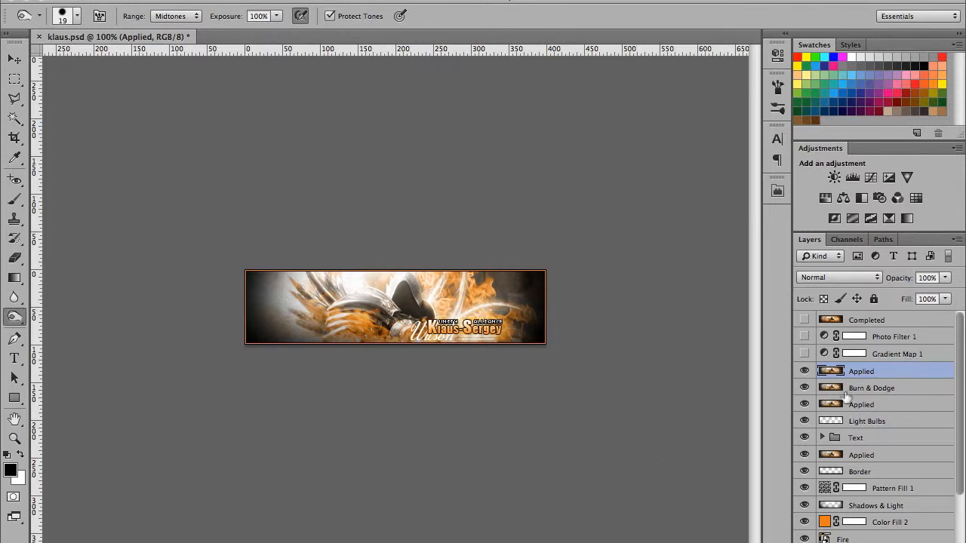
# - Show the Gradient Map 1 adjustment layer and review its gradient settings, closing them when done
pyautogui.click(804, 354)
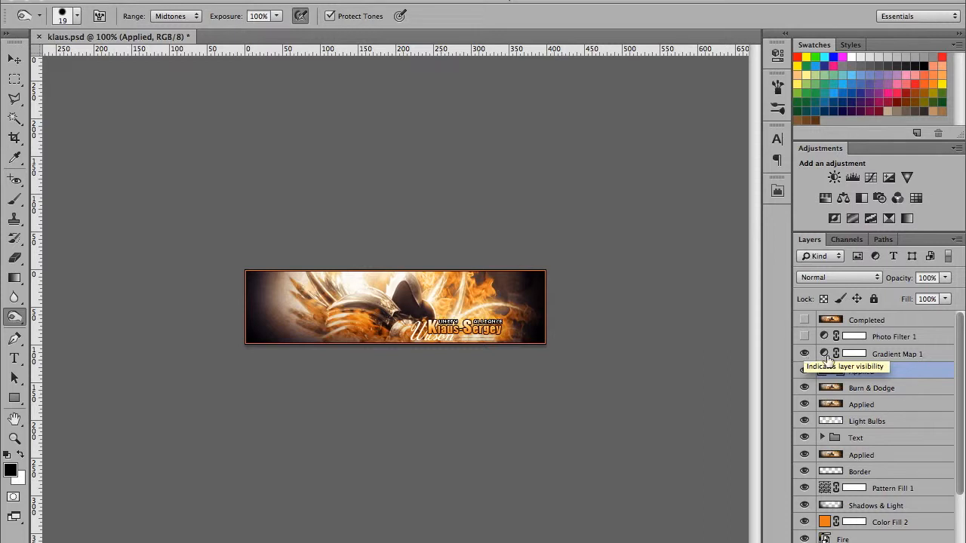
pyautogui.doubleClick(825, 354)
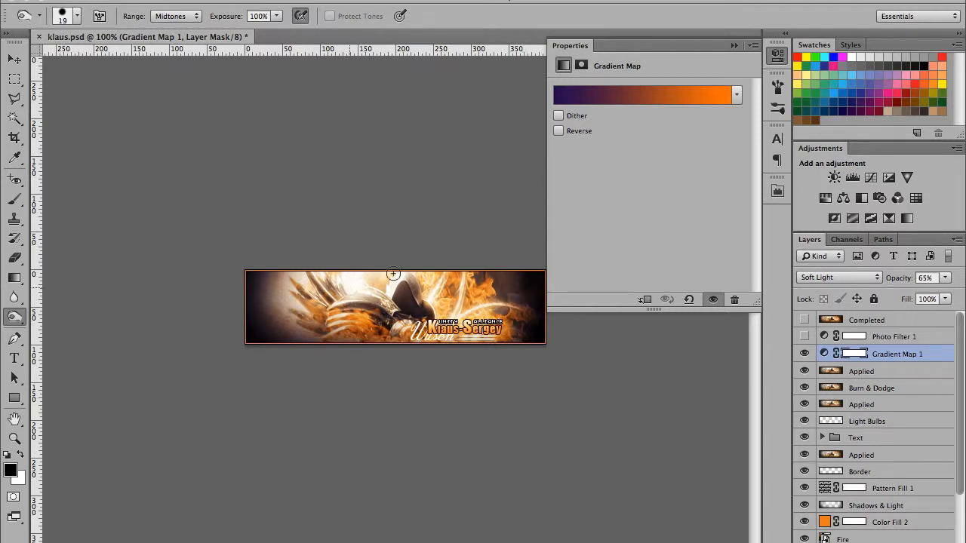
pyautogui.click(581, 48)
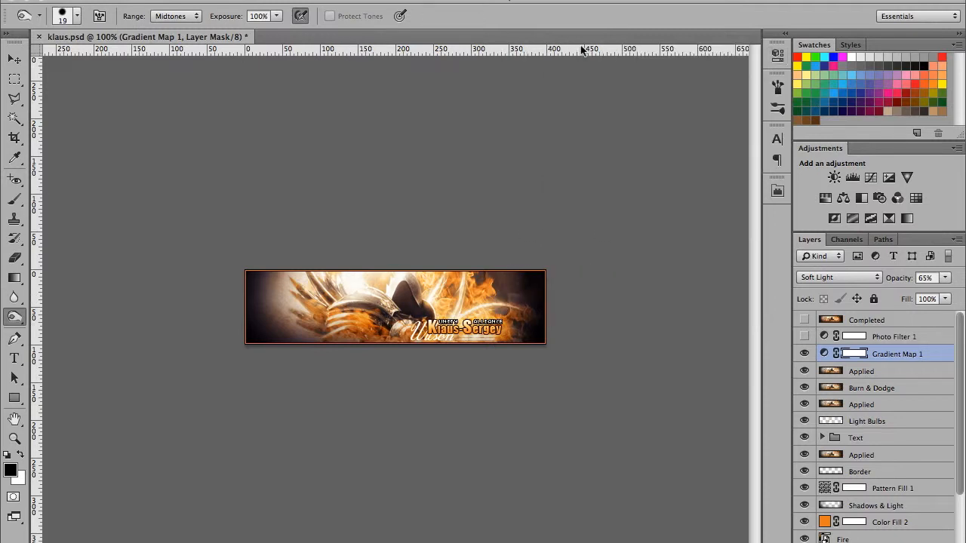
# - Review the Photo Filter 1 adjustment's settings, and show both Photo Filter 1 and the Completed layer at the top of the stack
pyautogui.click(883, 341)
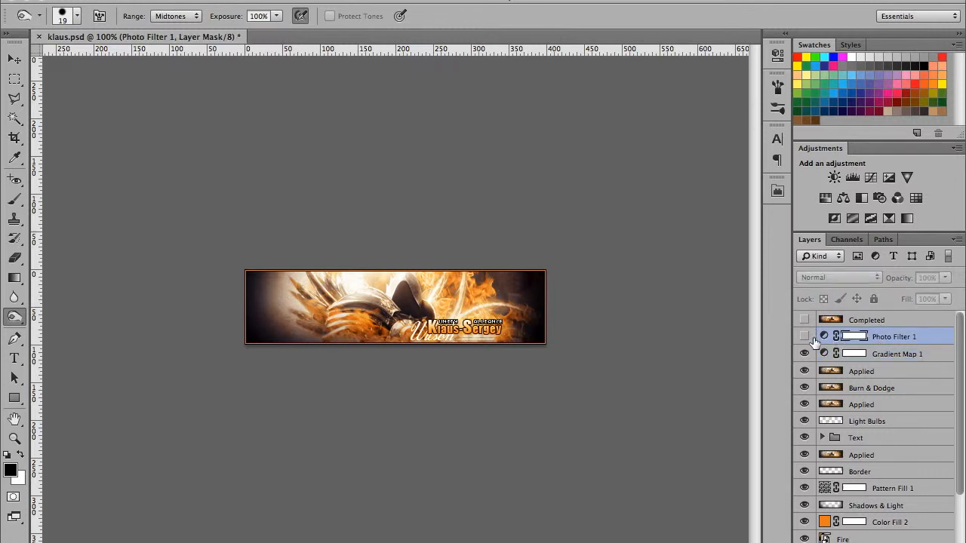
pyautogui.doubleClick(824, 341)
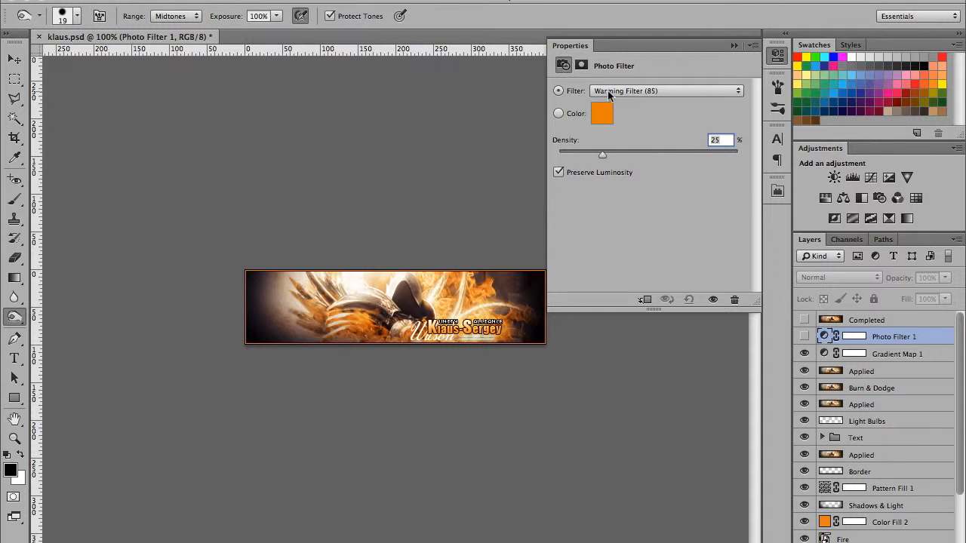
pyautogui.click(568, 46)
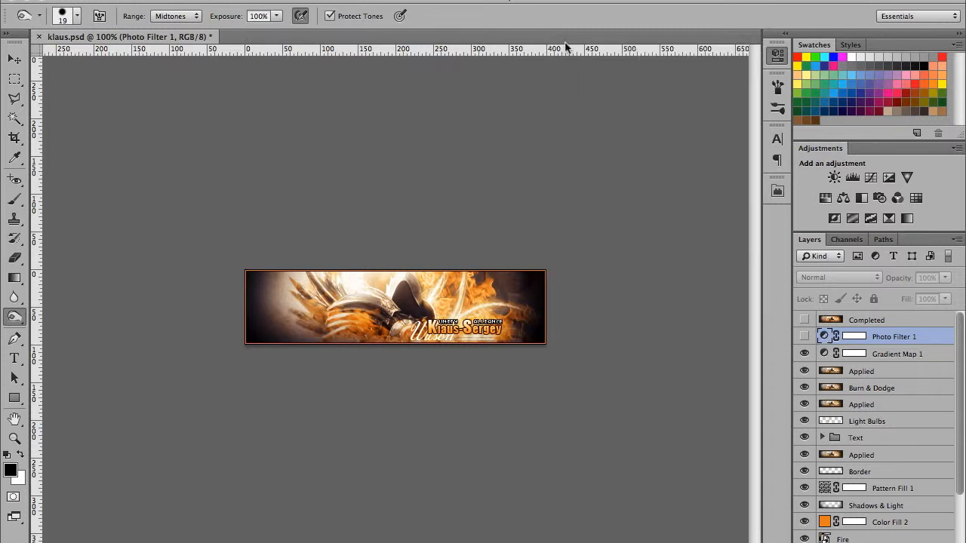
pyautogui.click(804, 337)
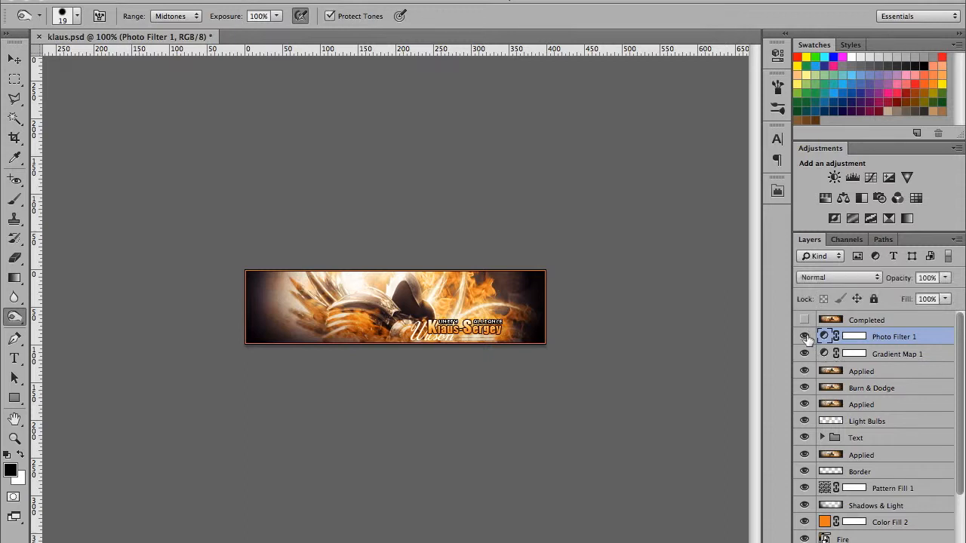
pyautogui.click(869, 320)
pyautogui.click(804, 321)
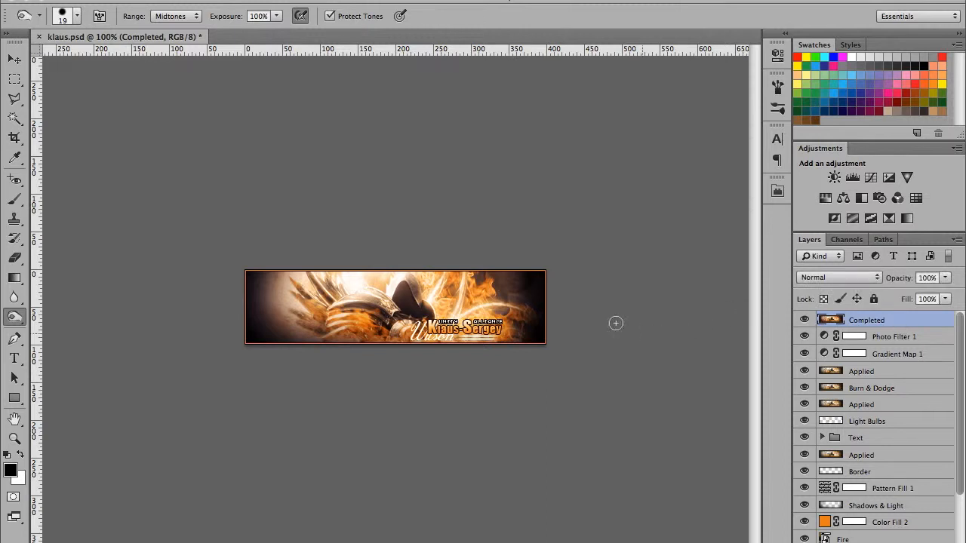